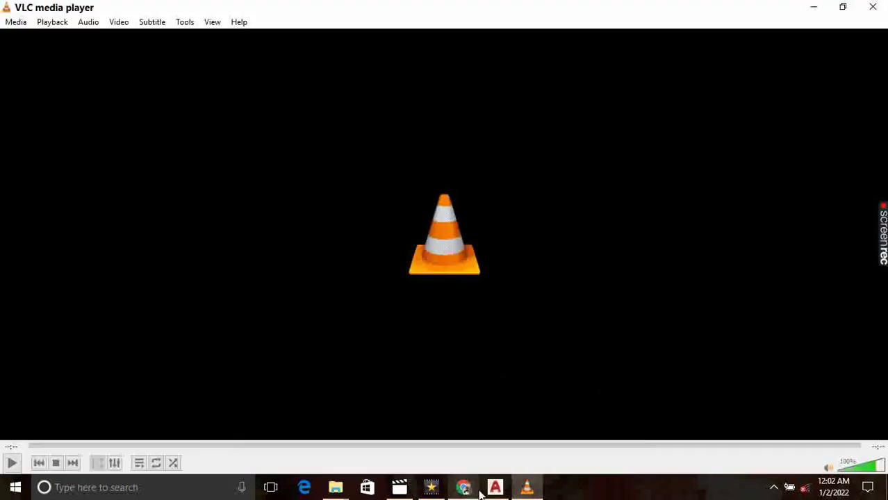
- Switch to the AutoCAD drawing window from the Windows taskbar
{"action": "left_click", "coordinate": [496, 490]}
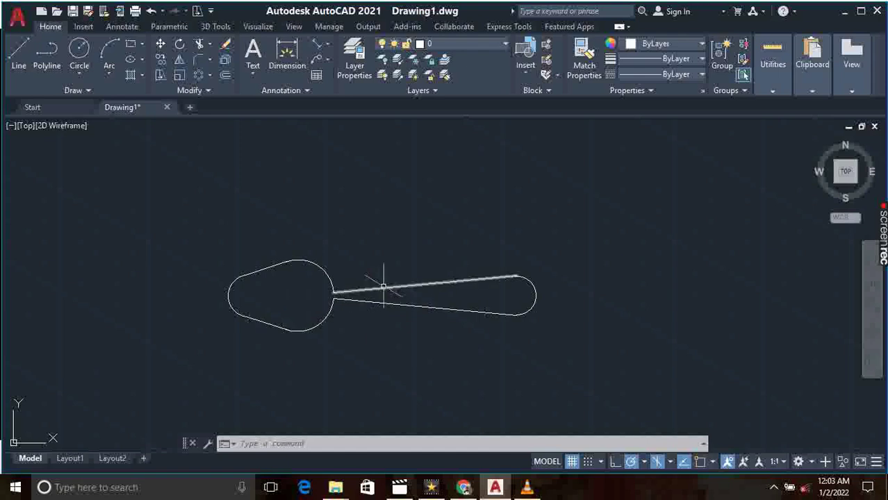
- Pan to empty space and start a line with Ortho on at a picked start point
{"action": "mouse_move", "coordinate": [509, 302]}
{"action": "middle_mouse_down"}
{"action": "mouse_move", "coordinate": [184, 336]}
{"action": "mouse_move", "coordinate": [214, 337]}
{"action": "middle_mouse_up"}
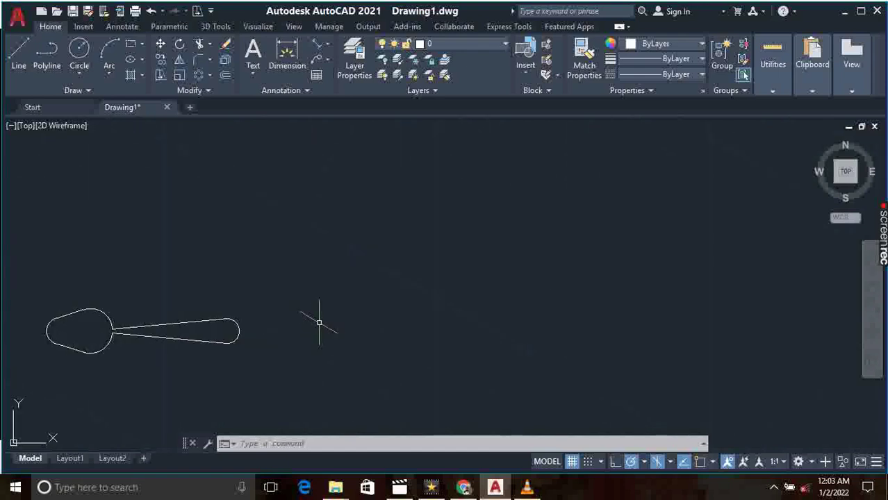
{"action": "mouse_move", "coordinate": [354, 300]}
{"action": "middle_mouse_down"}
{"action": "mouse_move", "coordinate": [250, 301]}
{"action": "mouse_move", "coordinate": [189, 283]}
{"action": "middle_mouse_up"}
{"action": "left_click", "coordinate": [19, 52]}
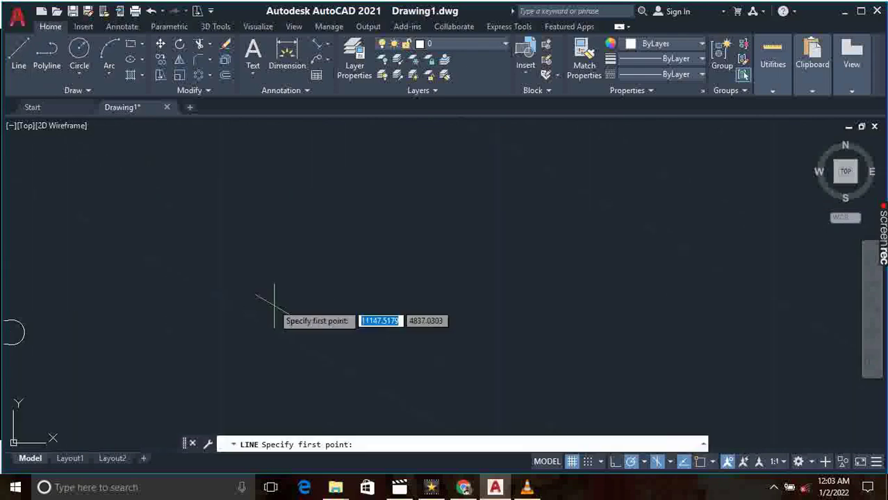
{"action": "left_click", "coordinate": [615, 463]}
{"action": "left_click", "coordinate": [305, 289]}
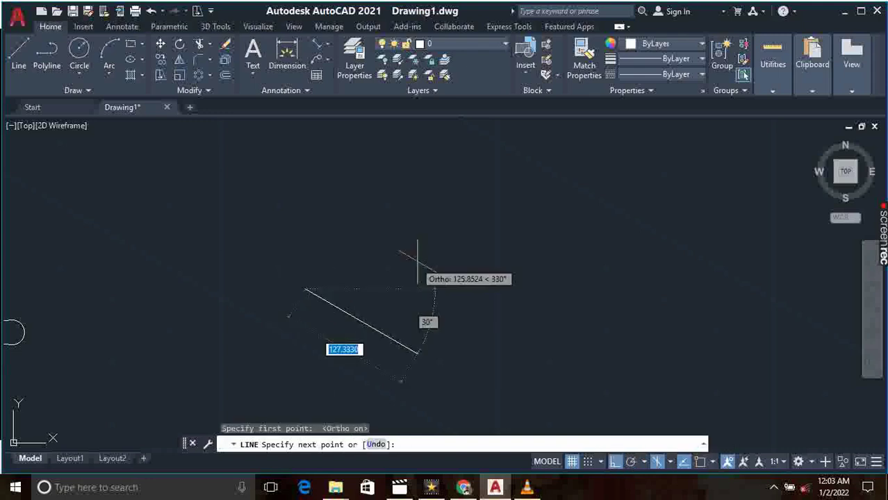
{"action": "scroll", "coordinate": [389, 278], "scroll_direction": "down", "scroll_amount": 3}
{"action": "scroll", "coordinate": [387, 293], "scroll_direction": "down", "scroll_amount": 3}
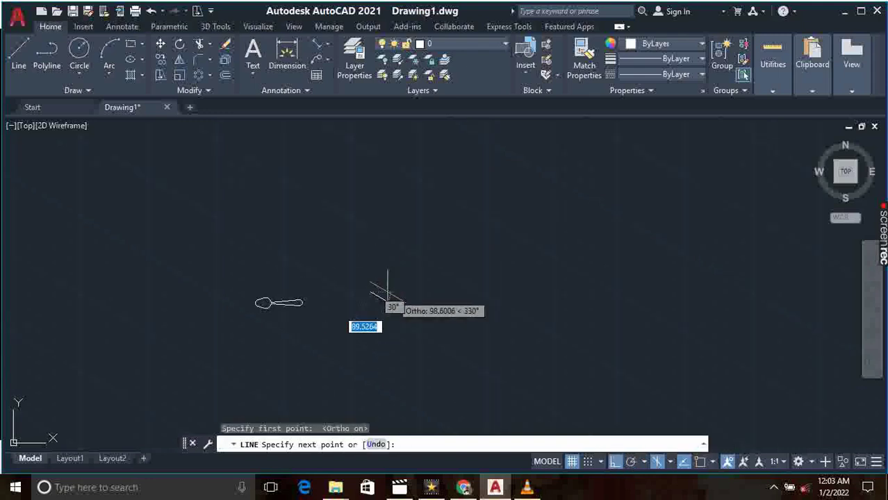
{"action": "scroll", "coordinate": [461, 327], "scroll_direction": "down", "scroll_amount": 2}
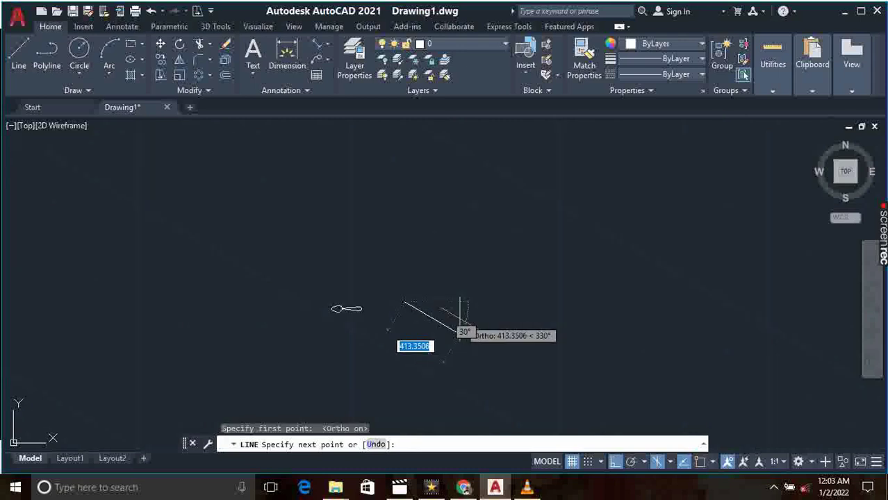
{"action": "left_click", "coordinate": [659, 464]}
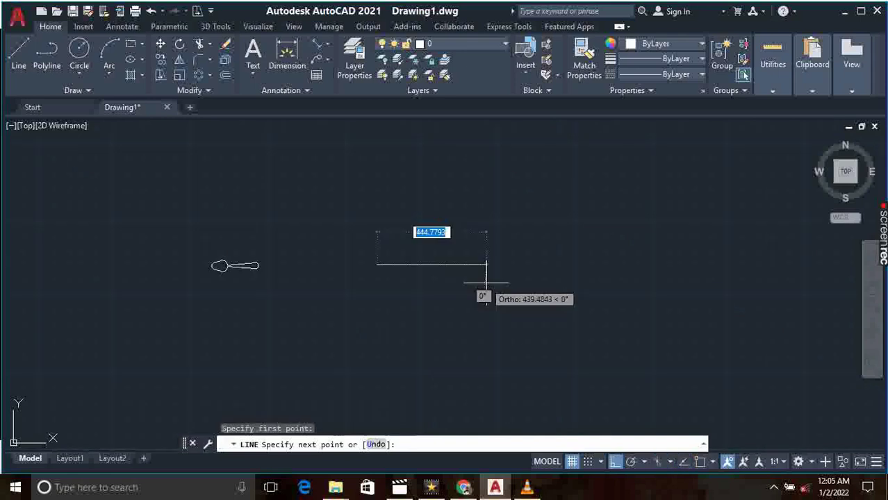
- Draw the horizontal 30-unit and 135-unit segments and end the line command
{"action": "type", "text": "3"}
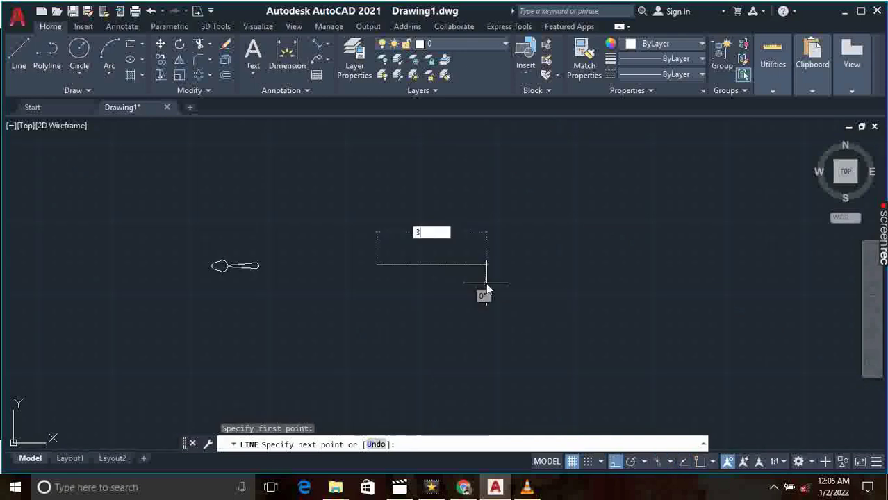
{"action": "key", "text": "Return"}
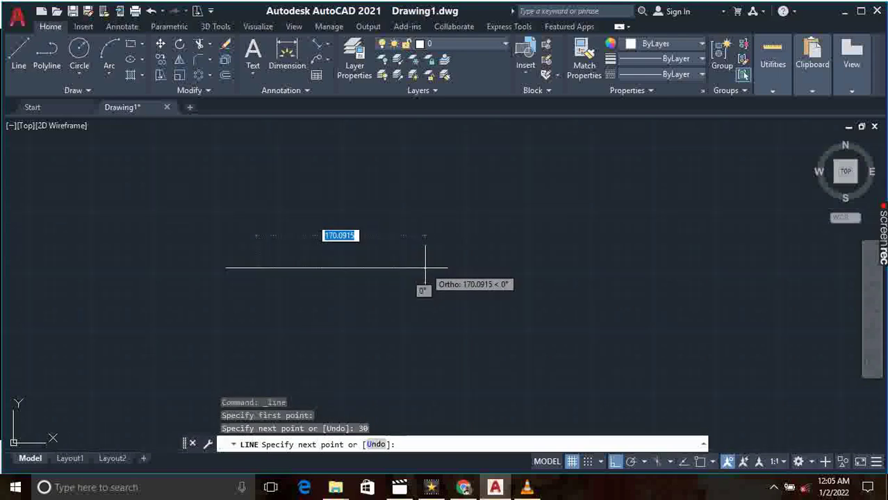
{"action": "type", "text": "135"}
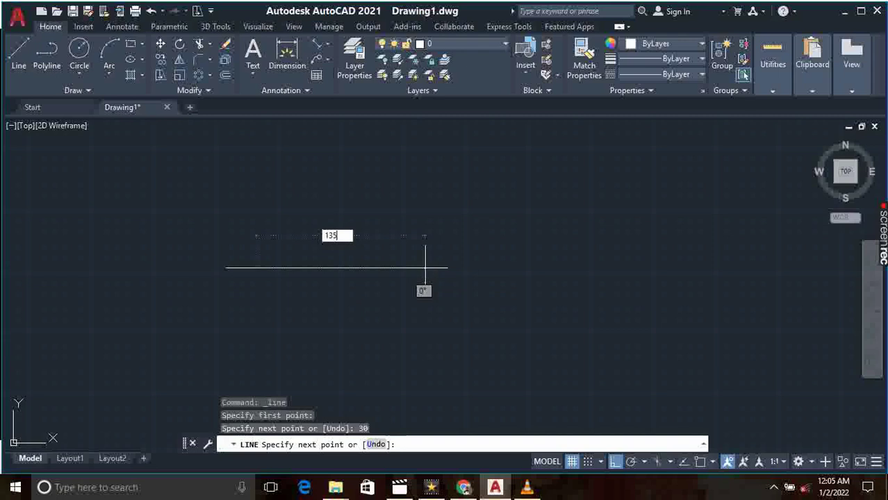
{"action": "key", "text": "Return"}
{"action": "key", "text": "Return"}
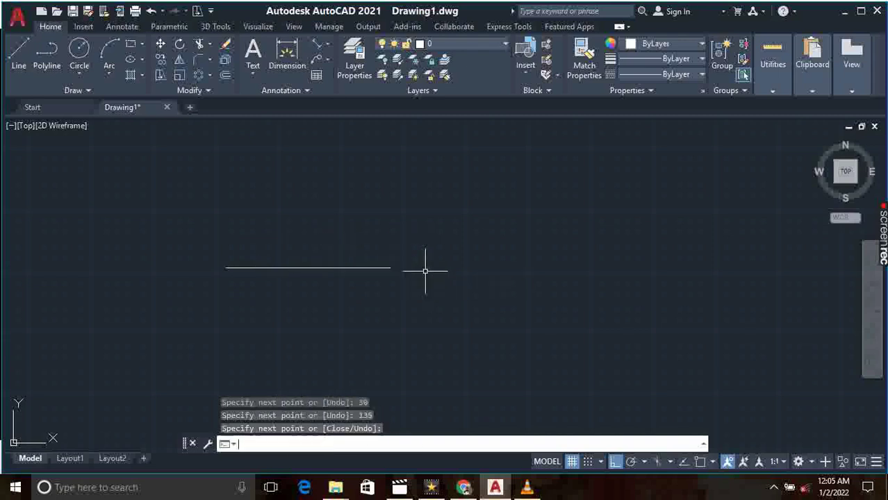
{"action": "scroll", "coordinate": [254, 270], "scroll_direction": "up", "scroll_amount": 3}
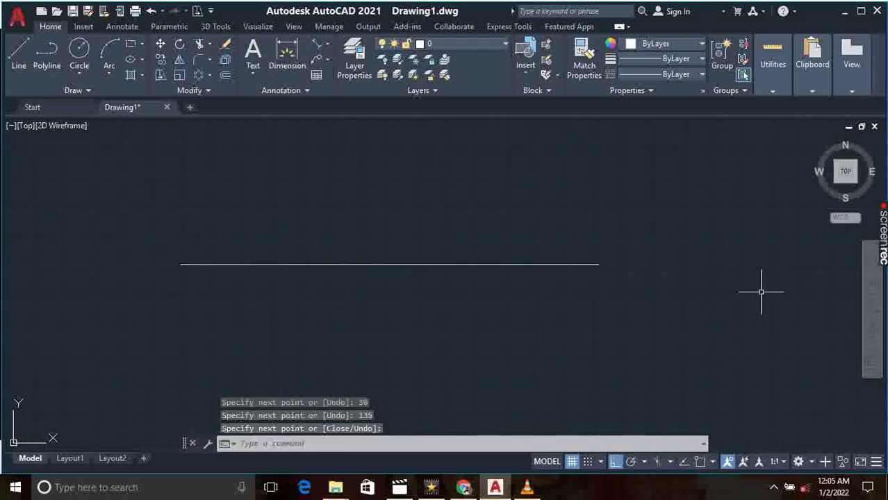
{"action": "key", "text": "Escape"}
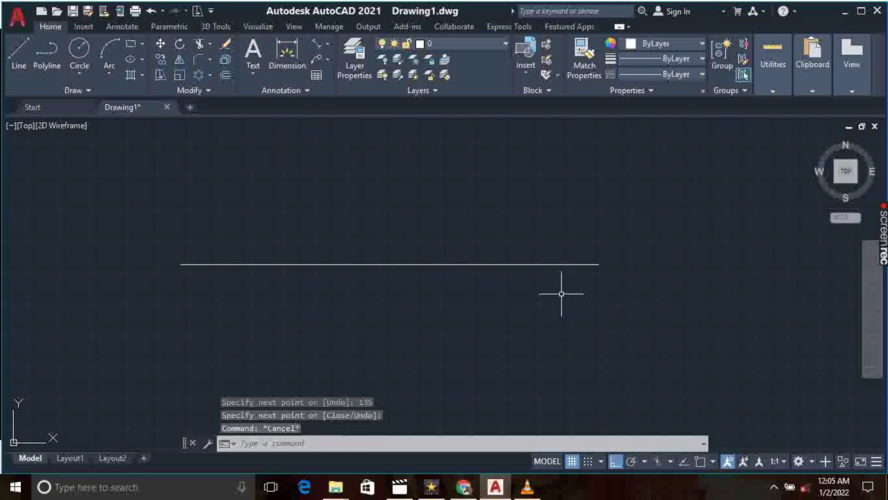
- Draw a radius 13 circle centred on the line's left end
{"action": "left_click", "coordinate": [79, 38]}
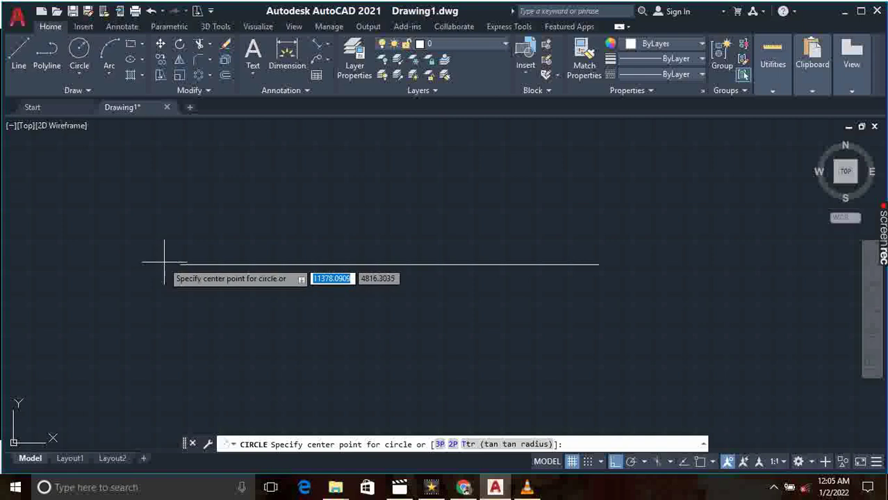
{"action": "scroll", "coordinate": [187, 264], "scroll_direction": "up", "scroll_amount": 2}
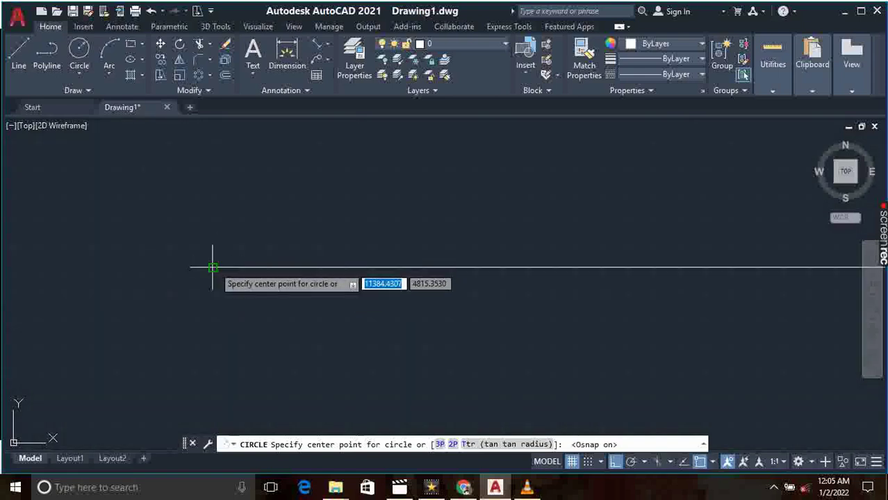
{"action": "left_click", "coordinate": [212, 267]}
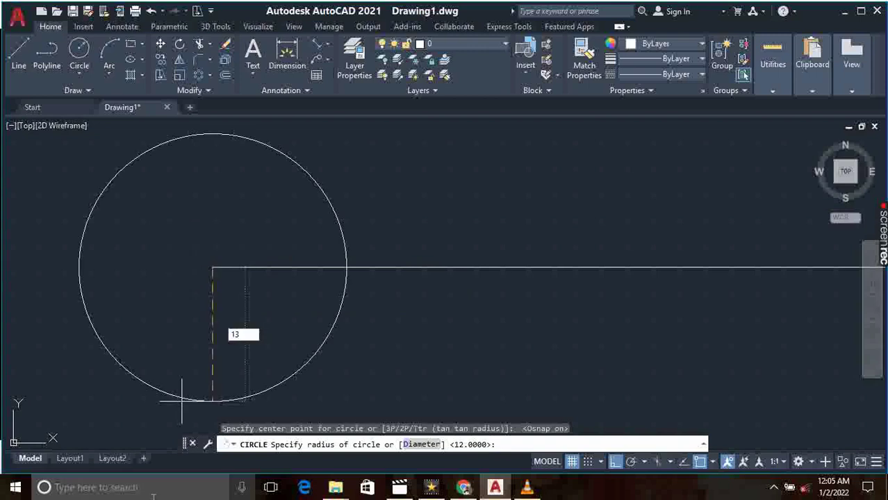
{"action": "key", "text": "Return"}
{"action": "scroll", "coordinate": [189, 313], "scroll_direction": "down", "scroll_amount": 5}
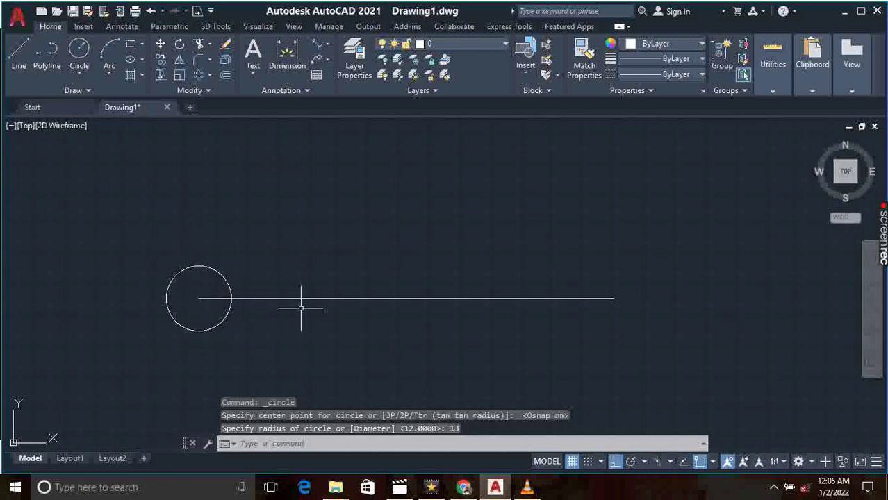
{"action": "scroll", "coordinate": [267, 303], "scroll_direction": "up", "scroll_amount": 5}
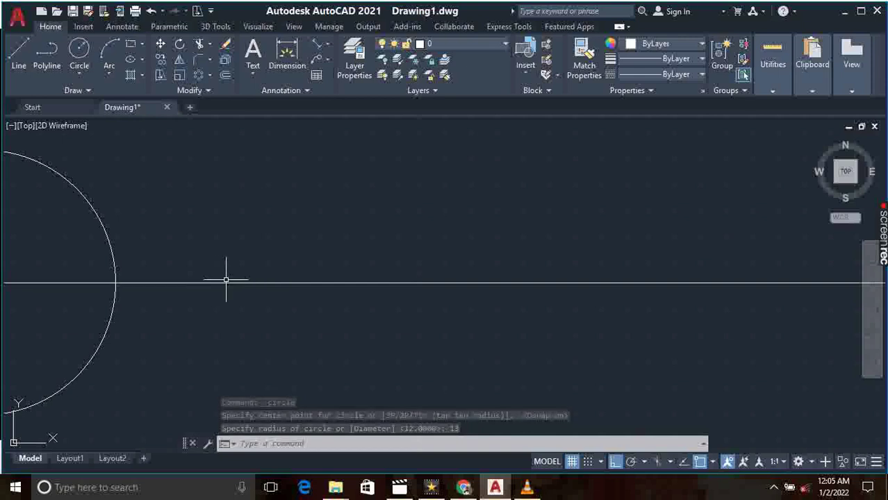
- Draw a radius 22 circle centred on a point along the line
{"action": "left_click", "coordinate": [78, 49]}
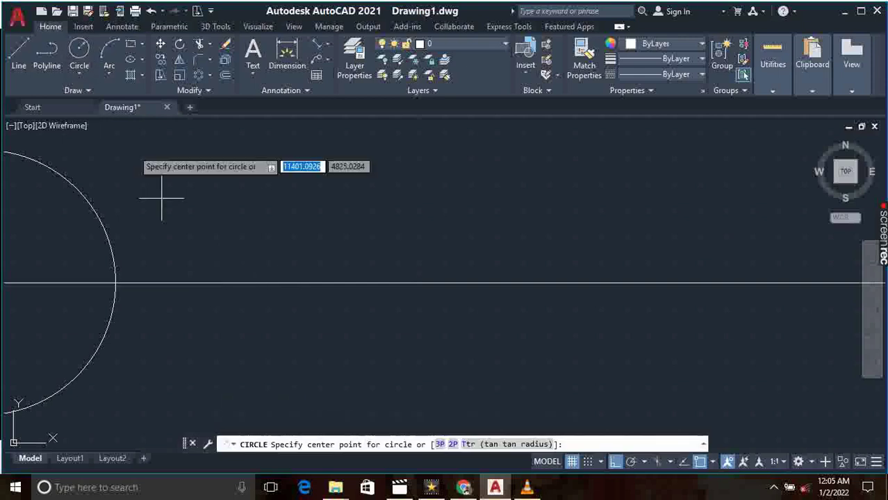
{"action": "left_click", "coordinate": [288, 283]}
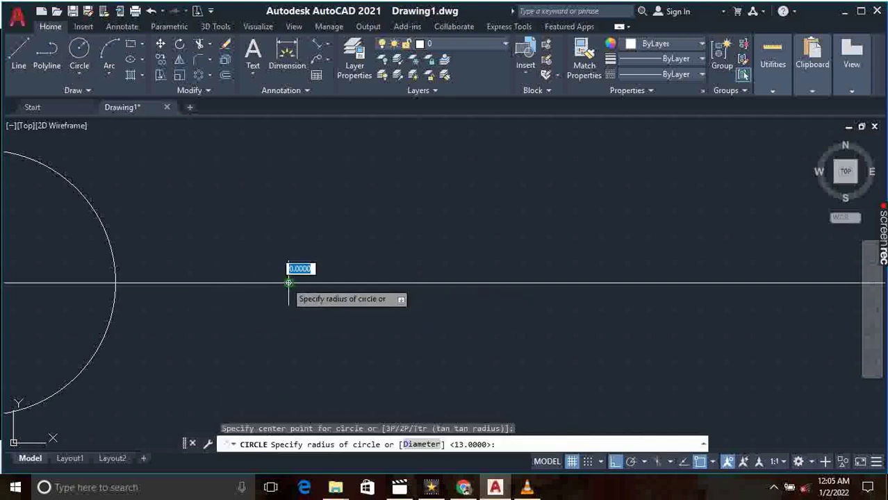
{"action": "type", "text": "22"}
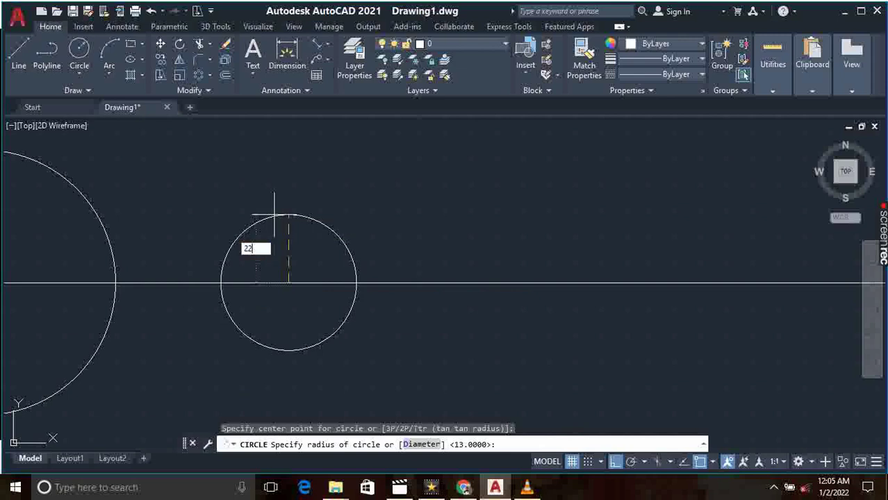
{"action": "key", "text": "Return"}
{"action": "scroll", "coordinate": [298, 225], "scroll_direction": "down", "scroll_amount": 6}
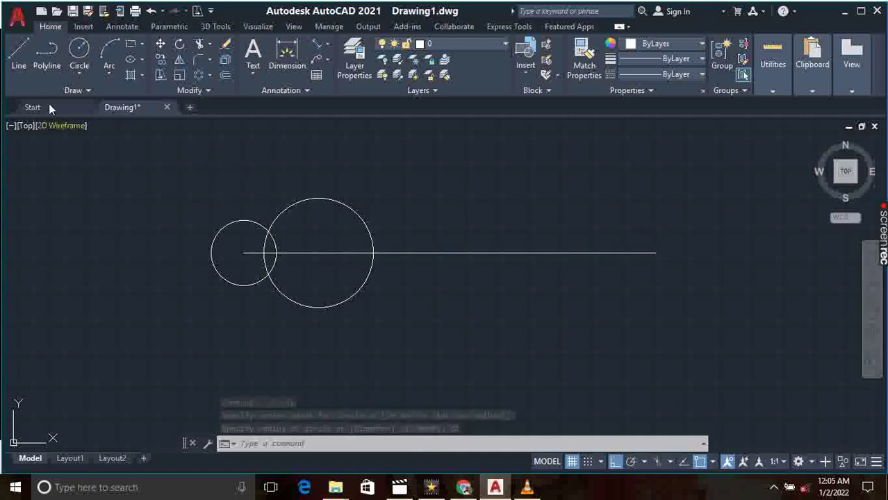
- Draw a radius 12 circle at the line's right end and cancel the stray selection
{"action": "left_click", "coordinate": [79, 50]}
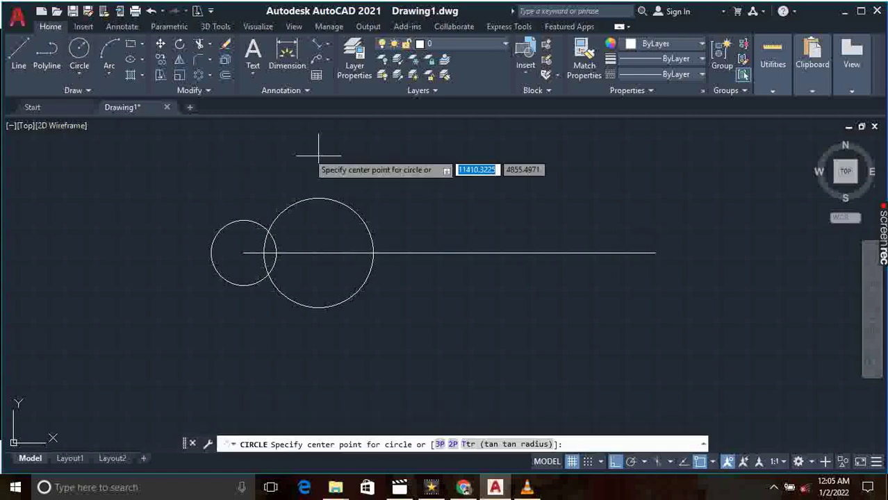
{"action": "left_click", "coordinate": [655, 253]}
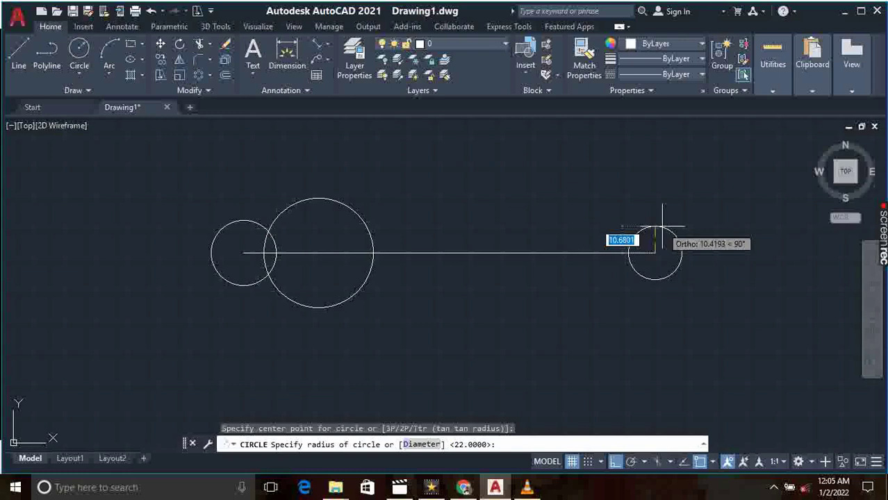
{"action": "type", "text": "12"}
{"action": "key", "text": "Return"}
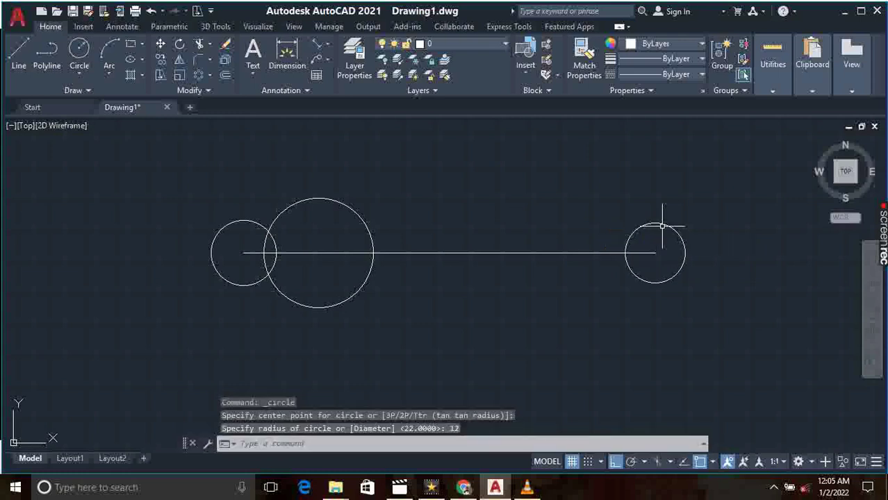
{"action": "left_click", "coordinate": [687, 317]}
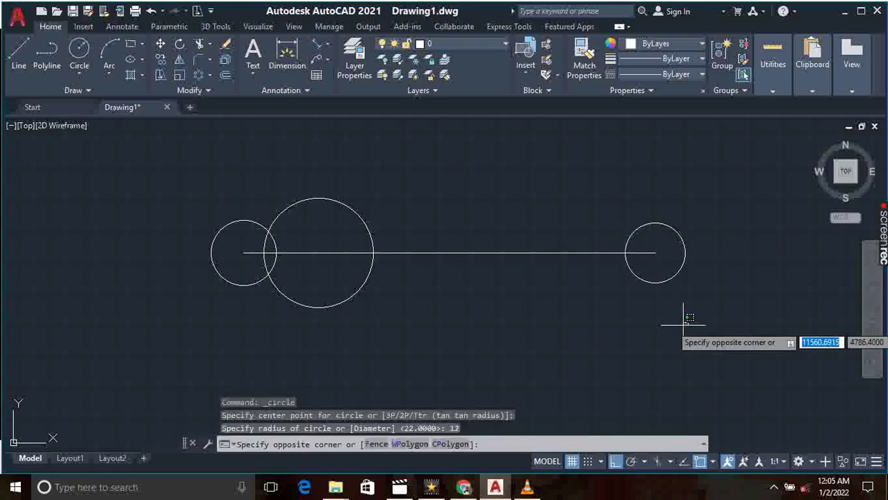
{"action": "key", "text": "Escape"}
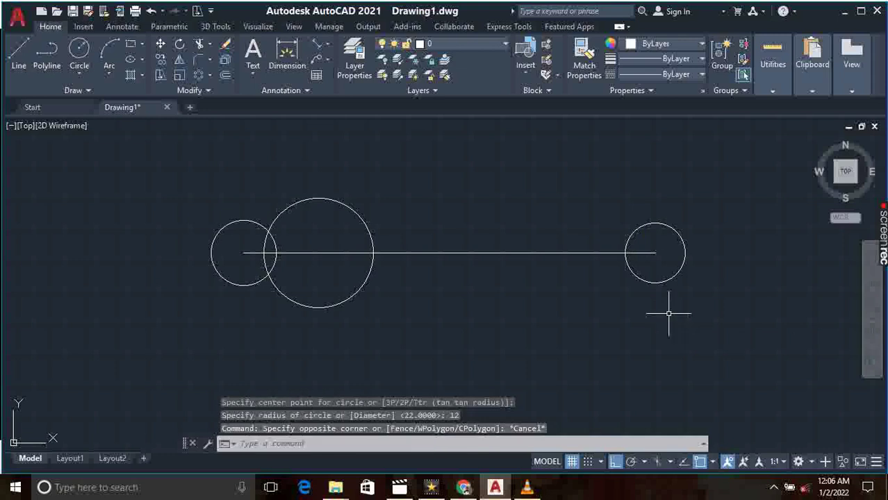
- Start a line with Ortho off from the large circle's centre
{"action": "left_click", "coordinate": [20, 54]}
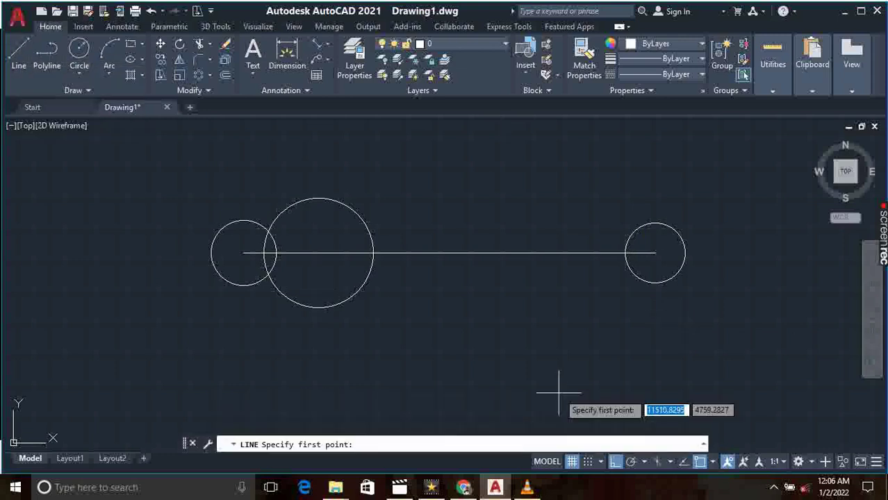
{"action": "left_click", "coordinate": [615, 461]}
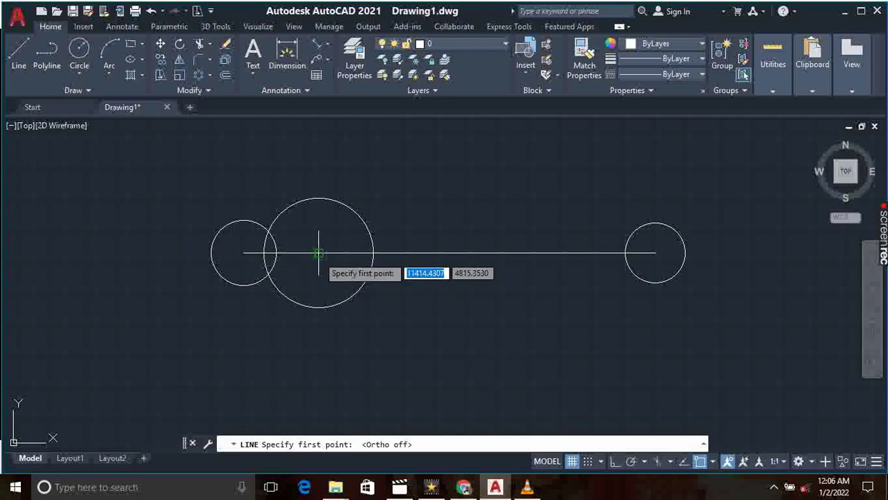
{"action": "scroll", "coordinate": [320, 252], "scroll_direction": "up", "scroll_amount": 5}
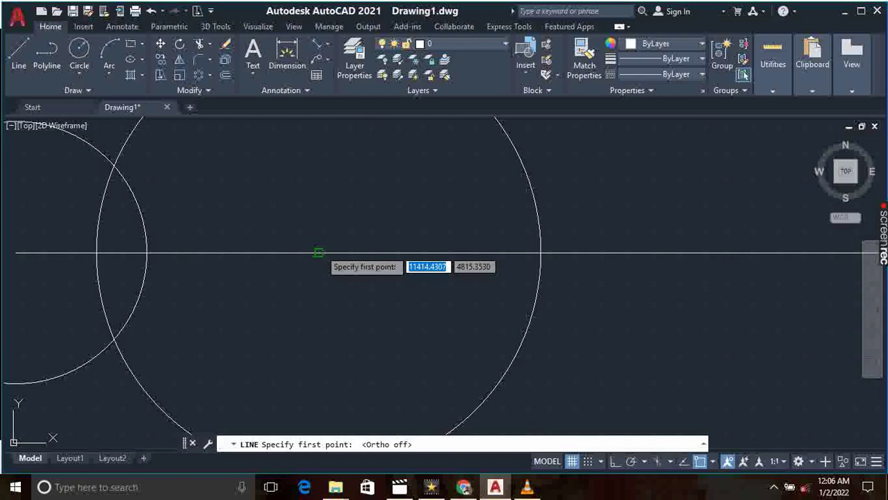
{"action": "left_click", "coordinate": [319, 253]}
{"action": "scroll", "coordinate": [454, 222], "scroll_direction": "down", "scroll_amount": 5}
{"action": "scroll", "coordinate": [748, 199], "scroll_direction": "up", "scroll_amount": 5}
{"action": "scroll", "coordinate": [754, 199], "scroll_direction": "up", "scroll_amount": 1}
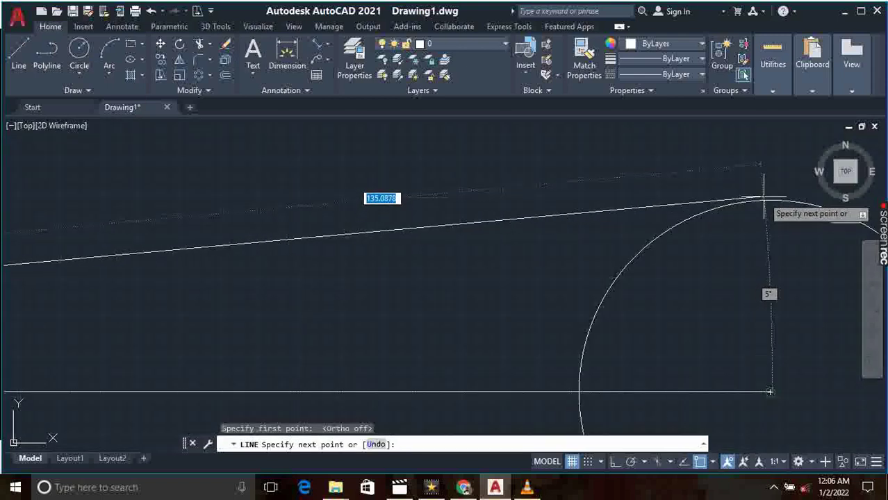
{"action": "scroll", "coordinate": [765, 200], "scroll_direction": "up", "scroll_amount": 1}
{"action": "scroll", "coordinate": [768, 202], "scroll_direction": "up", "scroll_amount": 5}
{"action": "scroll", "coordinate": [768, 201], "scroll_direction": "up", "scroll_amount": 3}
{"action": "scroll", "coordinate": [743, 212], "scroll_direction": "up", "scroll_amount": 2}
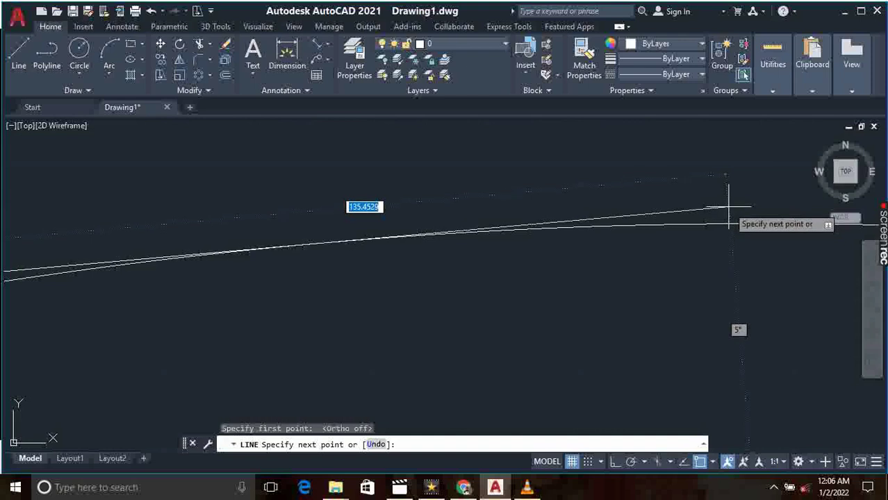
- End the slanted line at the top of the right small circle
{"action": "left_click", "coordinate": [728, 206]}
{"action": "scroll", "coordinate": [634, 235], "scroll_direction": "down", "scroll_amount": 2}
{"action": "scroll", "coordinate": [632, 235], "scroll_direction": "down", "scroll_amount": 3}
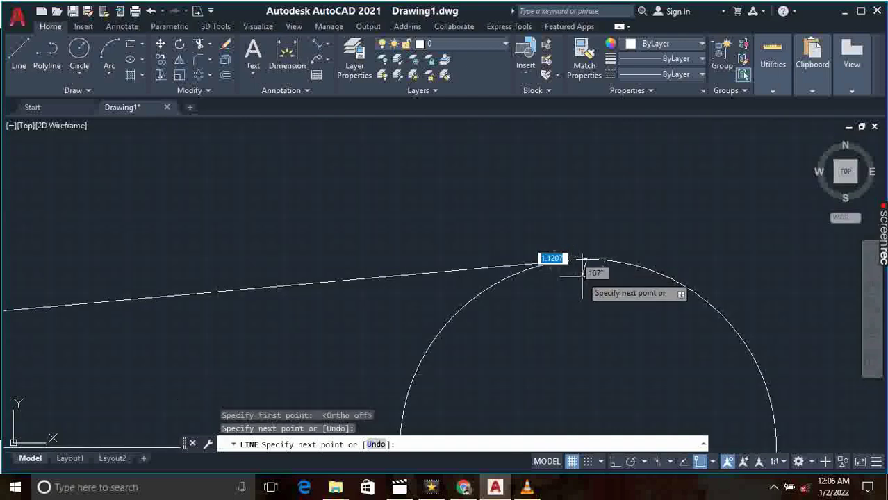
{"action": "key", "text": "Return"}
{"action": "scroll", "coordinate": [571, 264], "scroll_direction": "up", "scroll_amount": 3}
{"action": "scroll", "coordinate": [571, 264], "scroll_direction": "down", "scroll_amount": 6}
{"action": "middle_click_drag", "start_coordinate": [552, 281], "coordinate": [587, 185]}
{"action": "scroll", "coordinate": [331, 234], "scroll_direction": "down", "scroll_amount": 3}
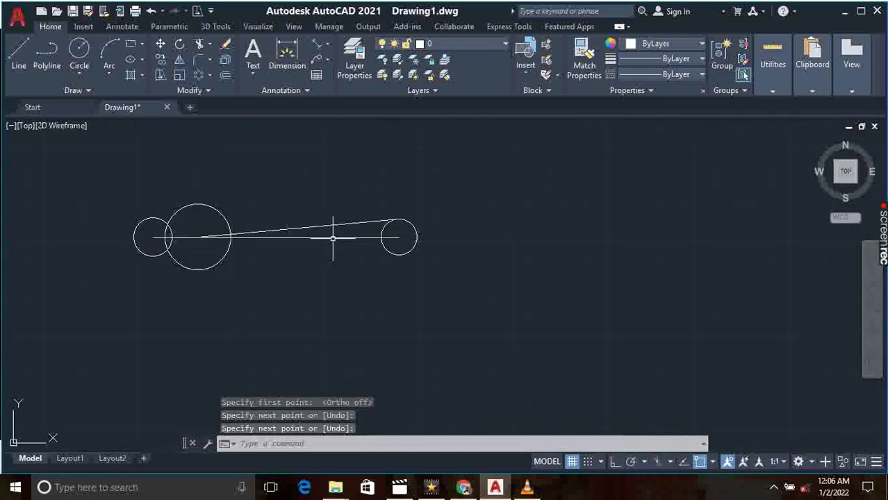
{"action": "scroll", "coordinate": [327, 244], "scroll_direction": "down", "scroll_amount": 2}
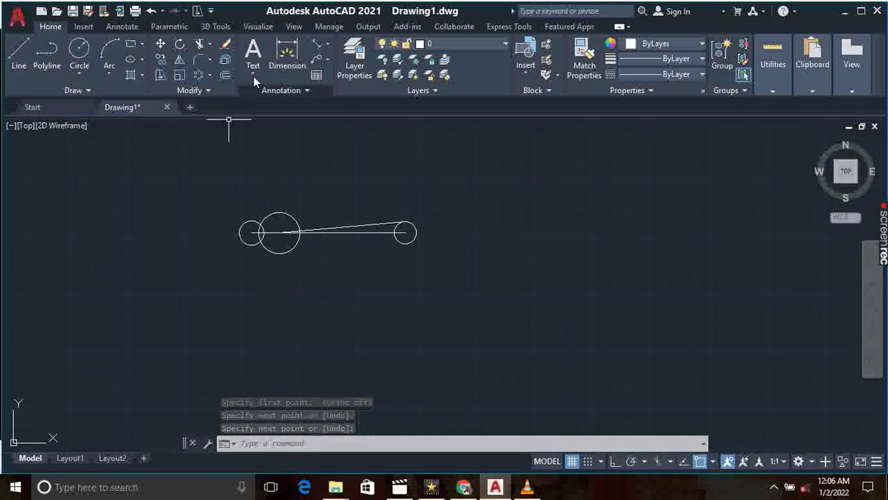
- Select the slanted line as the object to mirror
{"action": "left_click", "coordinate": [179, 61]}
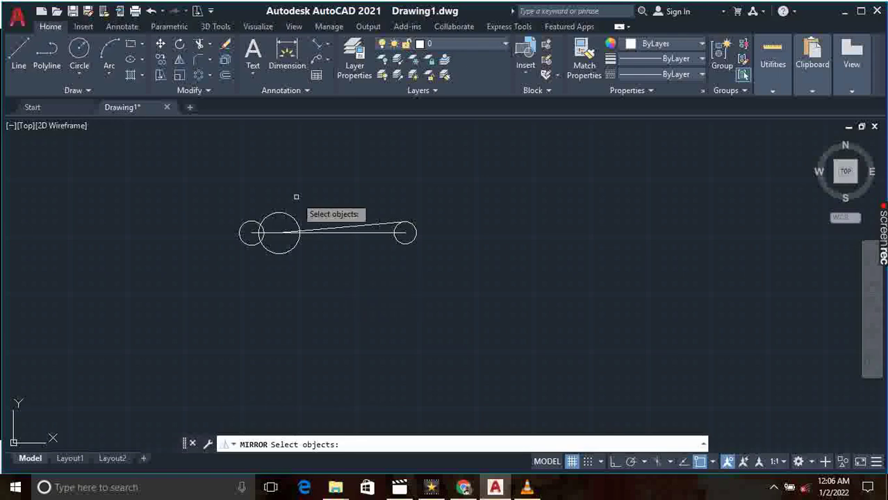
{"action": "left_click", "coordinate": [350, 226]}
{"action": "key", "text": "Return"}
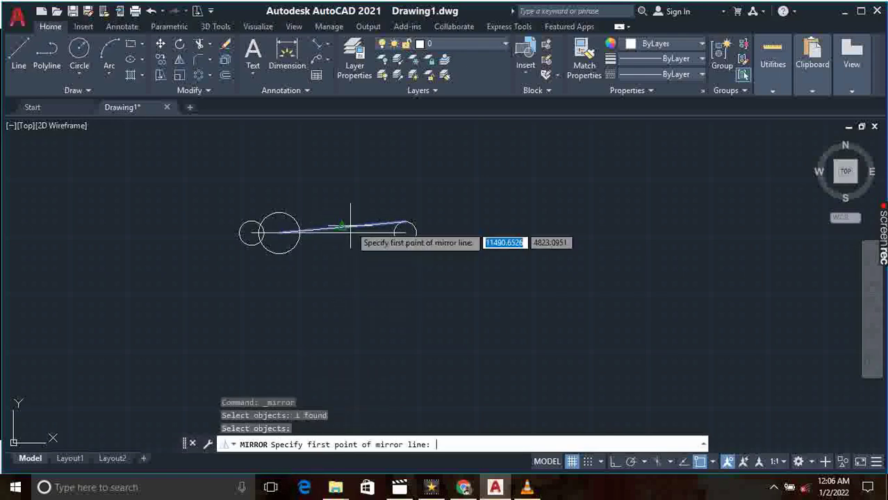
{"action": "scroll", "coordinate": [263, 243], "scroll_direction": "up", "scroll_amount": 5}
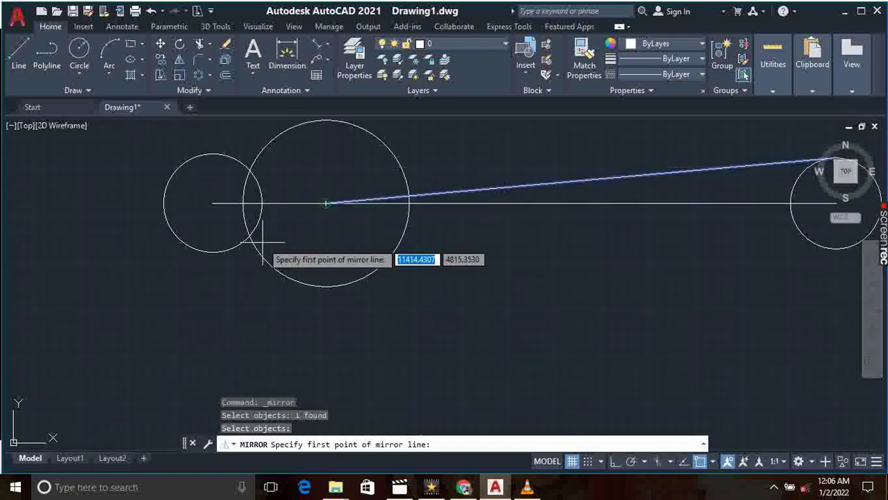
- Mirror it across the horizontal centreline, keeping the original line
{"action": "left_click", "coordinate": [325, 203]}
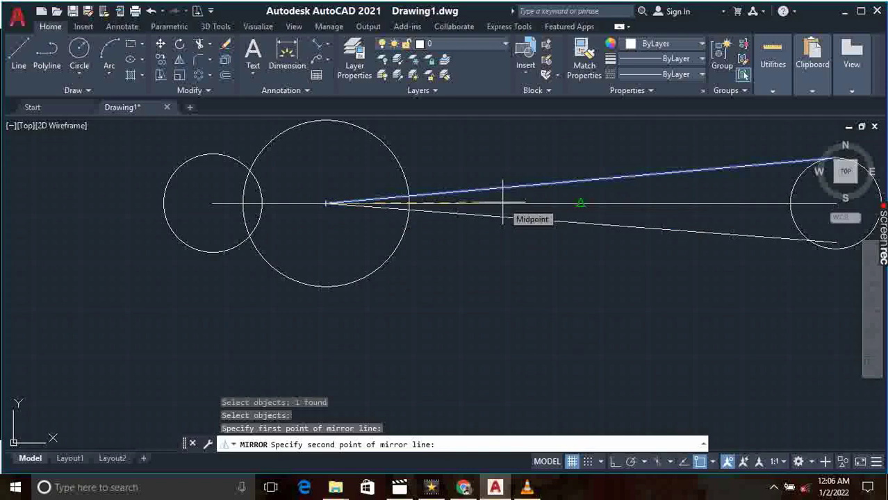
{"action": "scroll", "coordinate": [505, 199], "scroll_direction": "up", "scroll_amount": 2}
{"action": "scroll", "coordinate": [512, 192], "scroll_direction": "up", "scroll_amount": 3}
{"action": "mouse_move", "coordinate": [511, 192]}
{"action": "middle_mouse_down"}
{"action": "mouse_move", "coordinate": [453, 207]}
{"action": "mouse_move", "coordinate": [173, 202]}
{"action": "middle_mouse_up"}
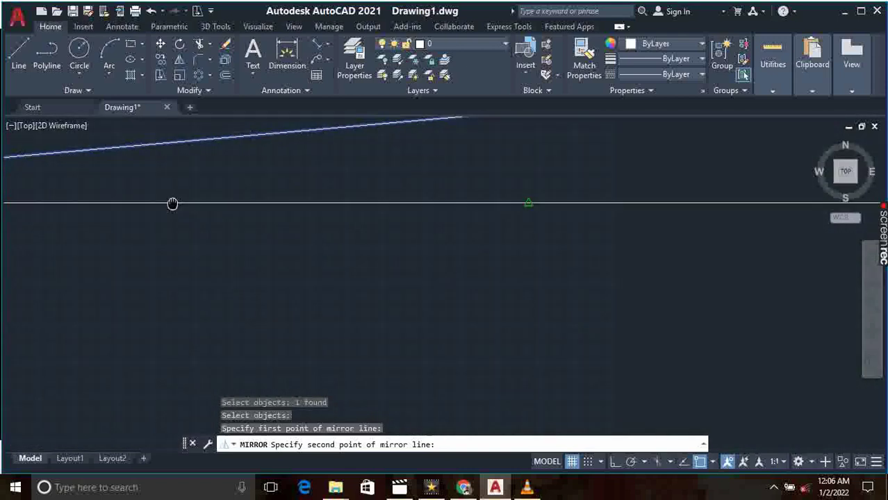
{"action": "middle_click_drag", "start_coordinate": [228, 198], "coordinate": [19, 195]}
{"action": "middle_click_drag", "start_coordinate": [224, 206], "coordinate": [50, 182]}
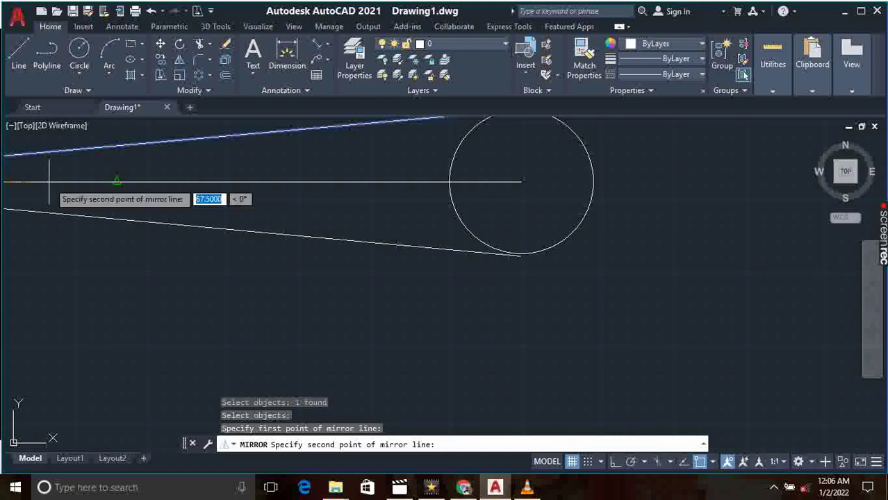
{"action": "left_click", "coordinate": [48, 182]}
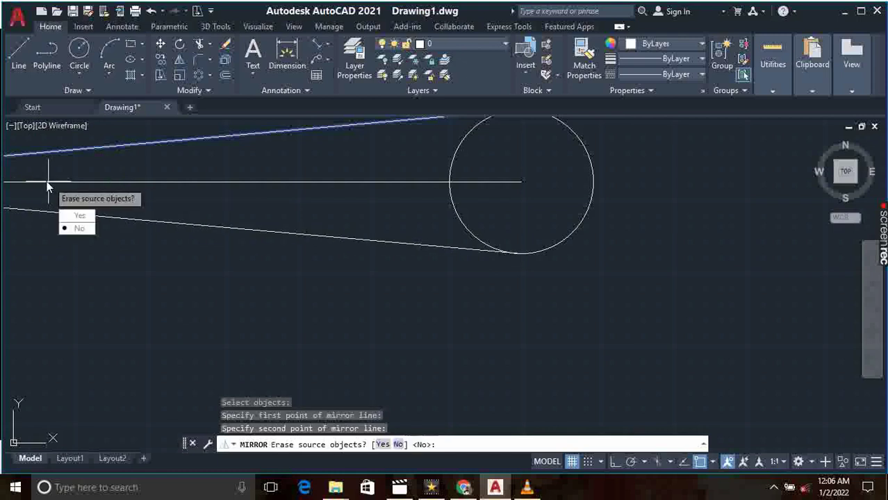
{"action": "key", "text": "Return"}
{"action": "scroll", "coordinate": [51, 187], "scroll_direction": "down", "scroll_amount": 5}
{"action": "middle_click_drag", "start_coordinate": [234, 271], "coordinate": [505, 224]}
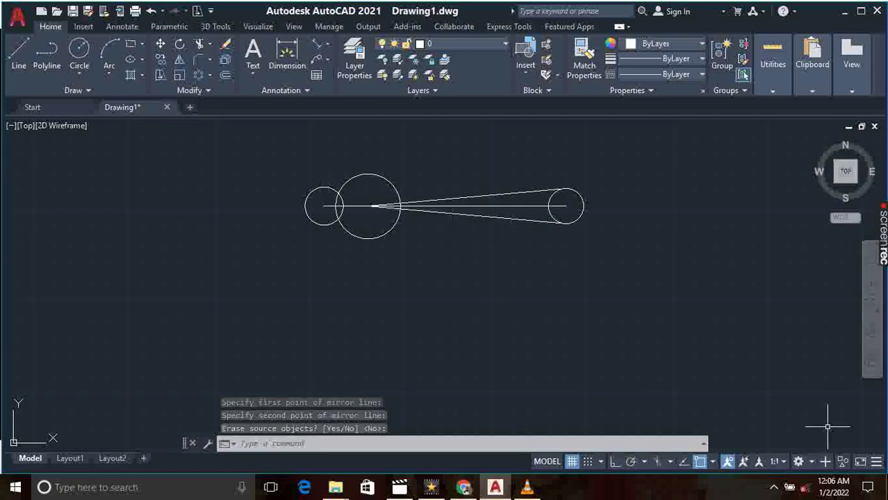
- Enable the Tangent object snap and turn on Object Snap Tracking
{"action": "left_click", "coordinate": [713, 462]}
{"action": "left_click", "coordinate": [700, 381]}
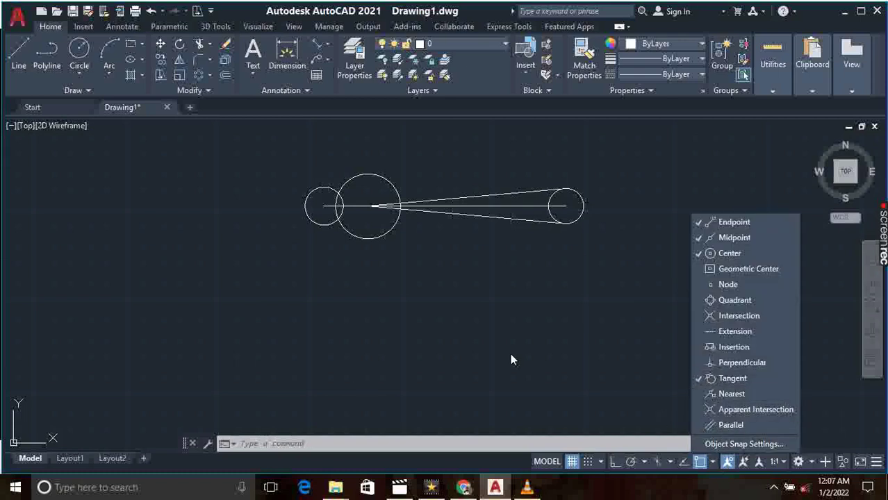
{"action": "left_click", "coordinate": [511, 356]}
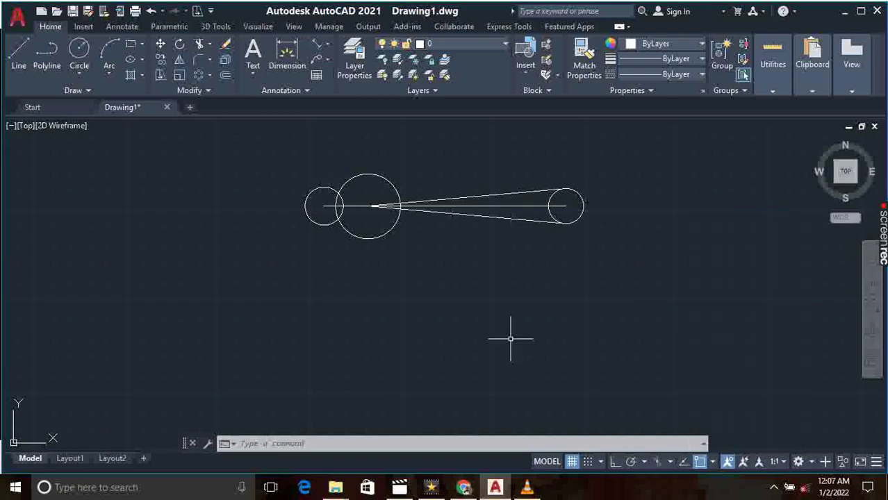
{"action": "left_click", "coordinate": [19, 52]}
{"action": "scroll", "coordinate": [347, 201], "scroll_direction": "up", "scroll_amount": 3}
{"action": "scroll", "coordinate": [348, 201], "scroll_direction": "up", "scroll_amount": 5}
{"action": "mouse_move", "coordinate": [279, 175]}
{"action": "middle_mouse_down"}
{"action": "mouse_move", "coordinate": [341, 321]}
{"action": "mouse_move", "coordinate": [343, 372]}
{"action": "middle_mouse_up"}
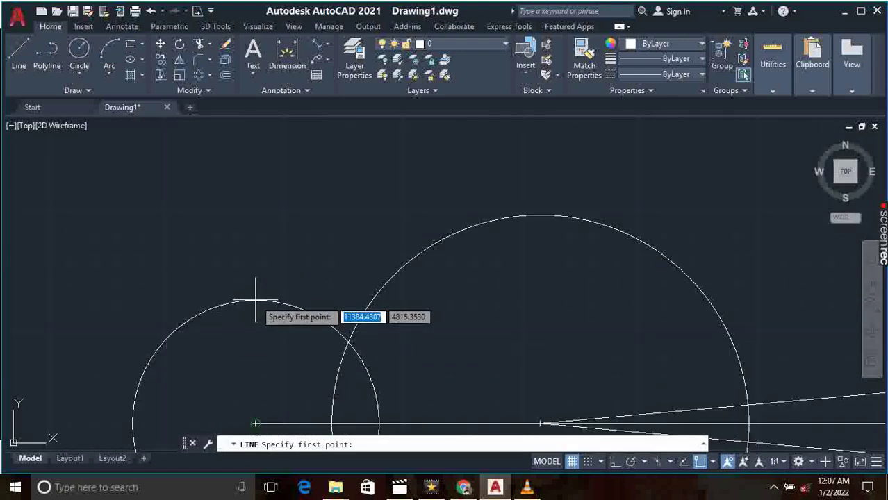
{"action": "left_click", "coordinate": [256, 424]}
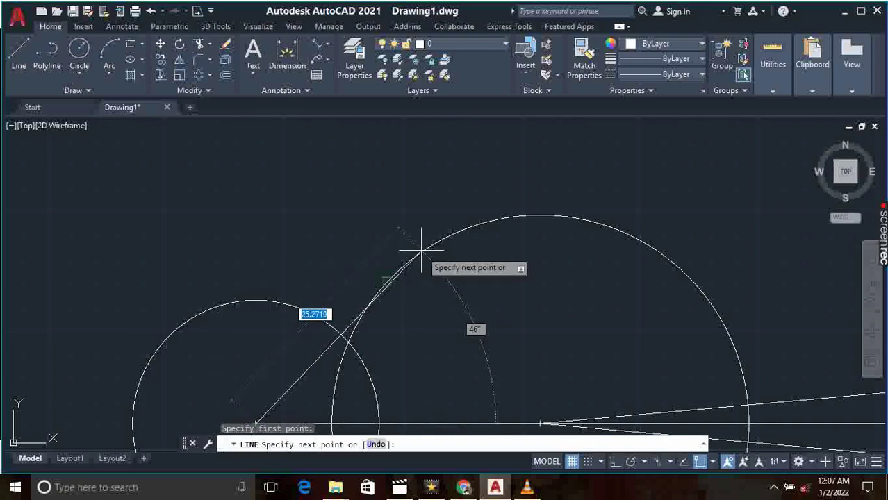
{"action": "key", "text": "Escape"}
{"action": "left_click", "coordinate": [700, 467]}
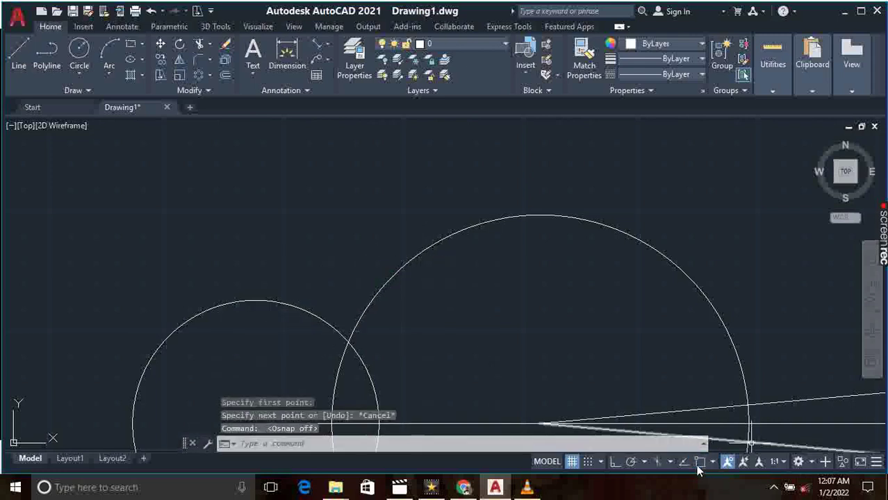
{"action": "left_click", "coordinate": [682, 463]}
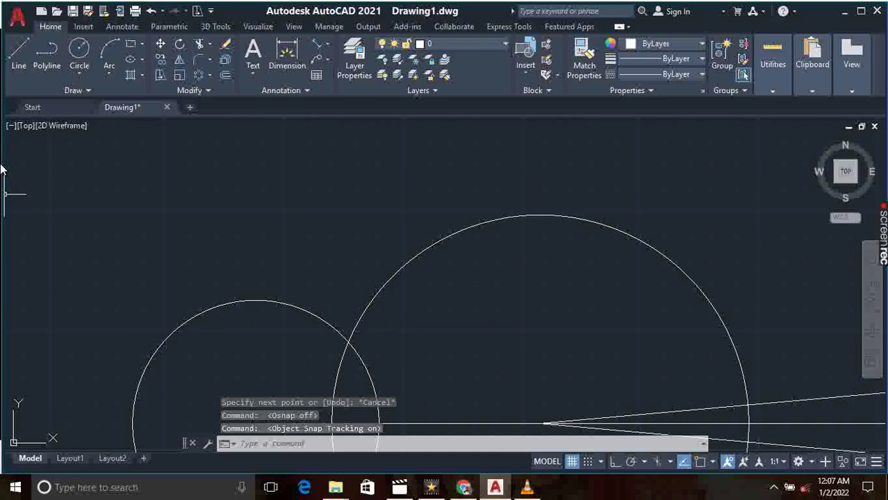
- Draw a line from the radius 13 circle's top tangent to the radius 22 circle
{"action": "left_click", "coordinate": [19, 54]}
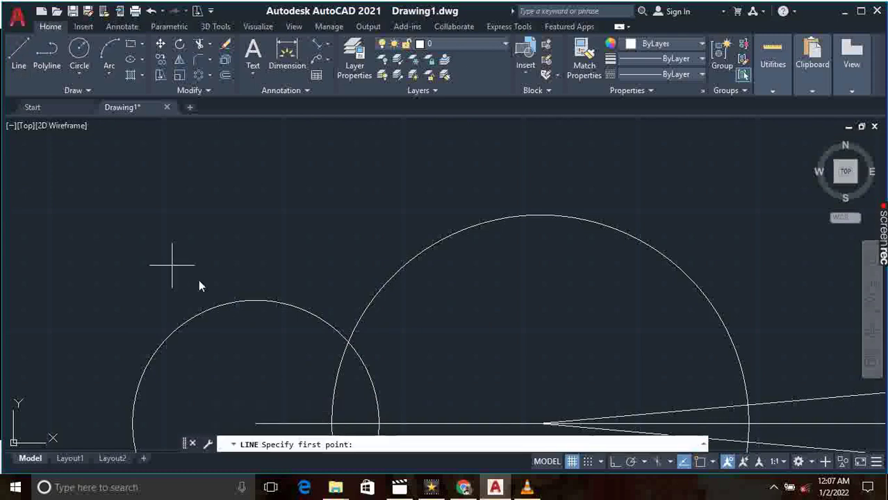
{"action": "left_click", "coordinate": [252, 301]}
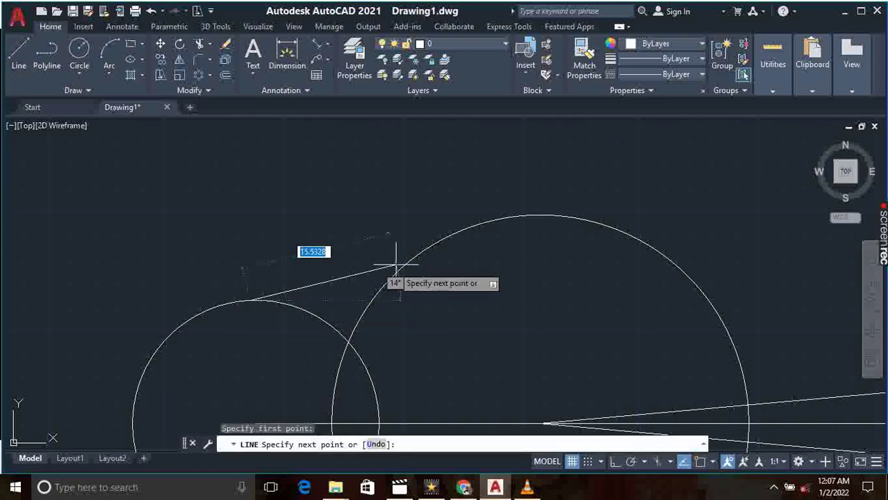
{"action": "scroll", "coordinate": [469, 232], "scroll_direction": "up", "scroll_amount": 5}
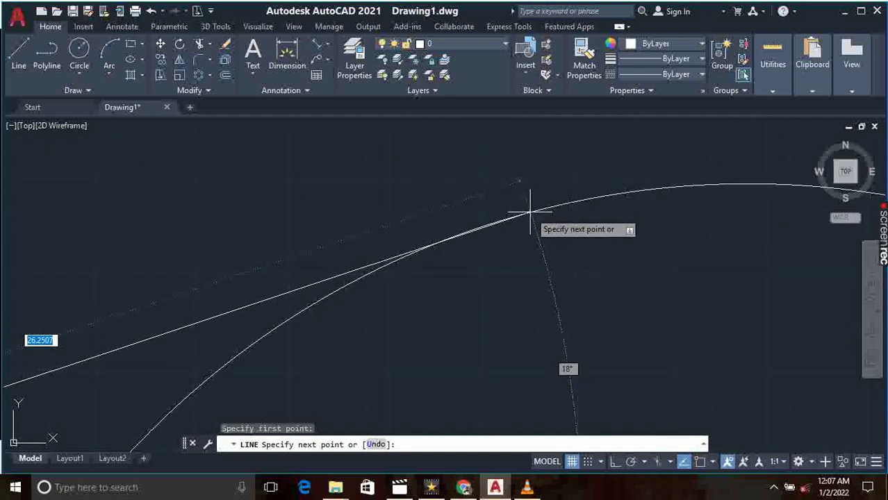
{"action": "left_click", "coordinate": [529, 210]}
{"action": "scroll", "coordinate": [484, 258], "scroll_direction": "down", "scroll_amount": 2}
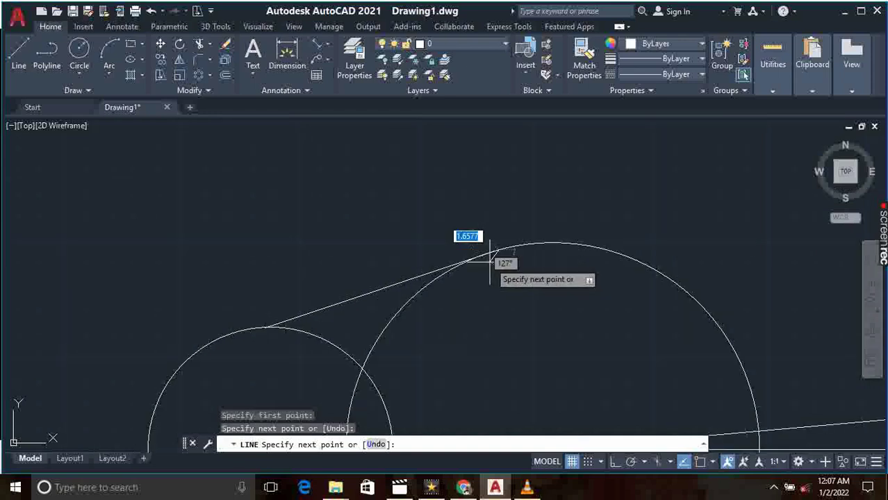
{"action": "scroll", "coordinate": [489, 263], "scroll_direction": "down", "scroll_amount": 4}
{"action": "key", "text": "Return"}
{"action": "middle_click_drag", "start_coordinate": [472, 267], "coordinate": [461, 214]}
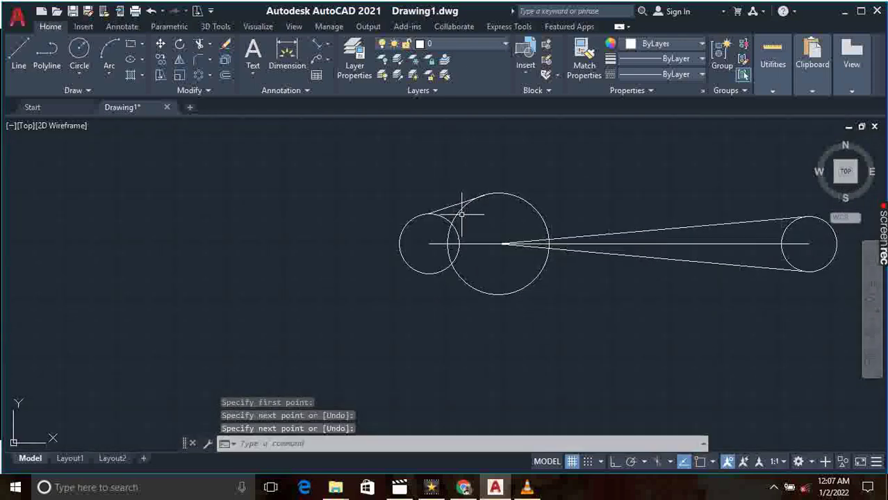
- Mirror the upper tangent line about the centre line, keeping the source, to form the lower tangent
{"action": "left_click", "coordinate": [175, 61]}
{"action": "left_click", "coordinate": [447, 205]}
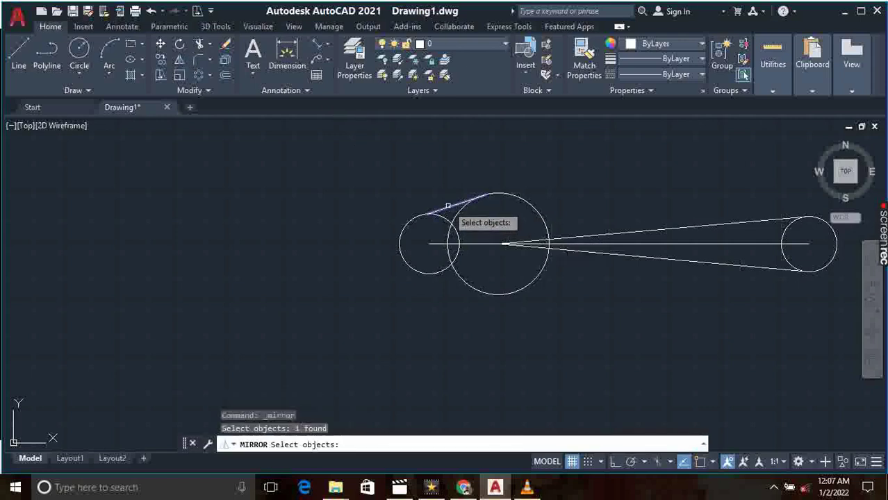
{"action": "key", "text": "Return"}
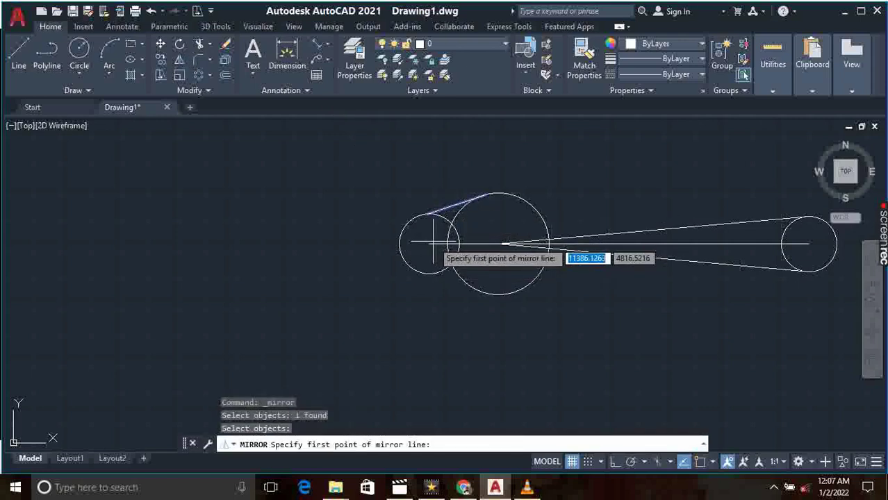
{"action": "left_click", "coordinate": [699, 463]}
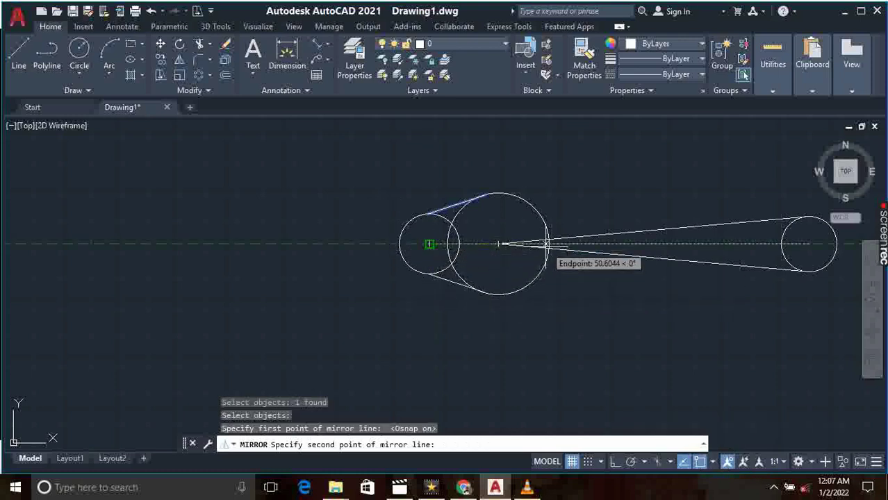
{"action": "left_click", "coordinate": [546, 244]}
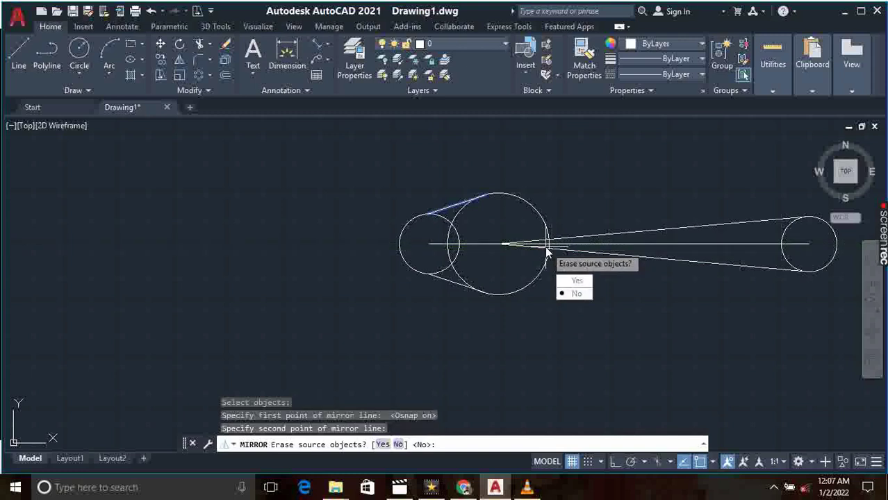
{"action": "key", "text": "Return"}
{"action": "type", "text": "TR"}
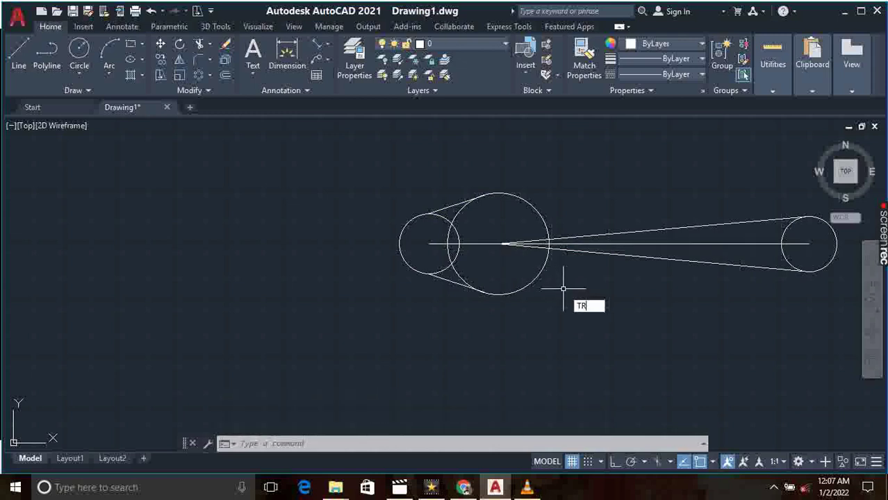
- Trim the small left circle's arcs lying inside the large circle
{"action": "key", "text": "Return"}
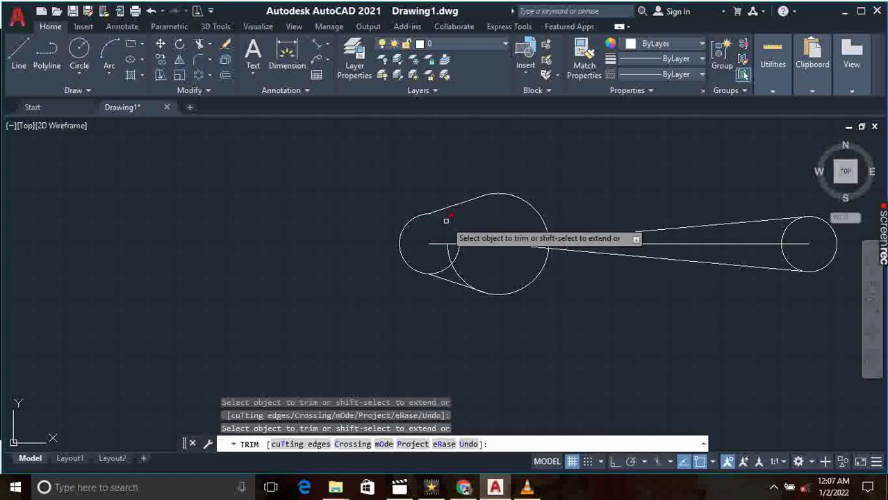
{"action": "left_click", "coordinate": [446, 219]}
{"action": "left_click", "coordinate": [450, 254]}
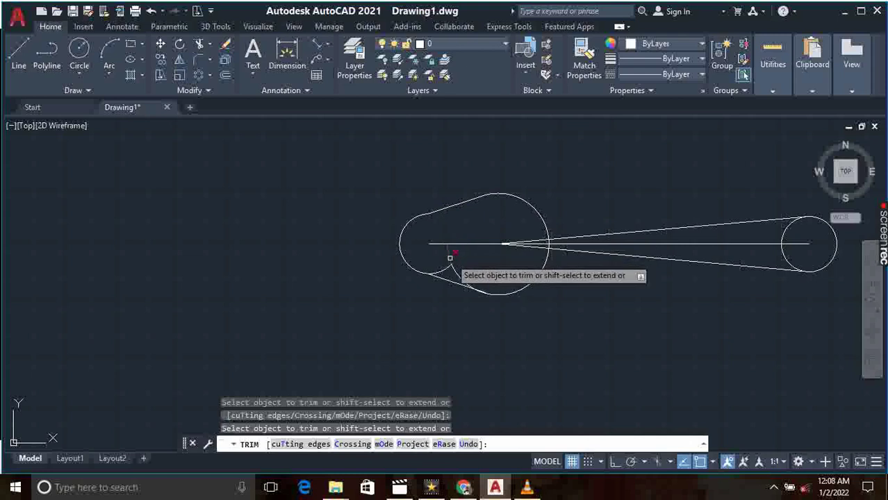
{"action": "left_click", "coordinate": [453, 271]}
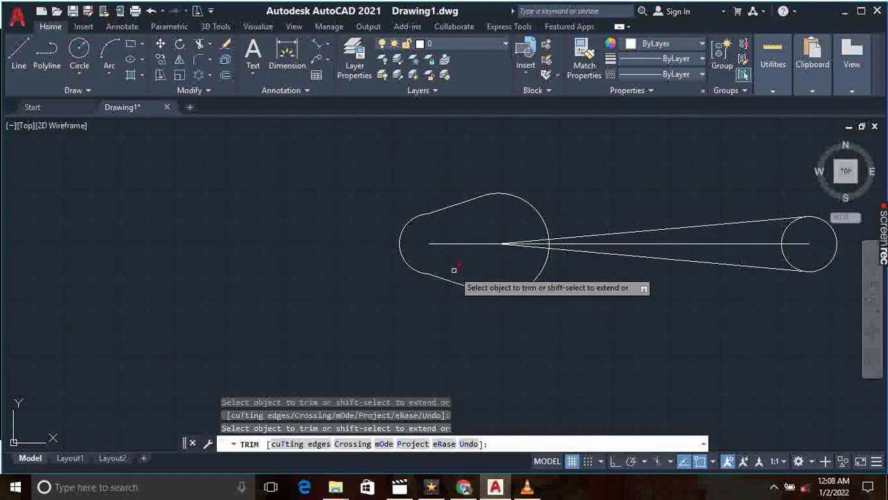
- Trim the tangent overlap, the centre line and the right circle's inner arc
{"action": "left_click", "coordinate": [522, 246]}
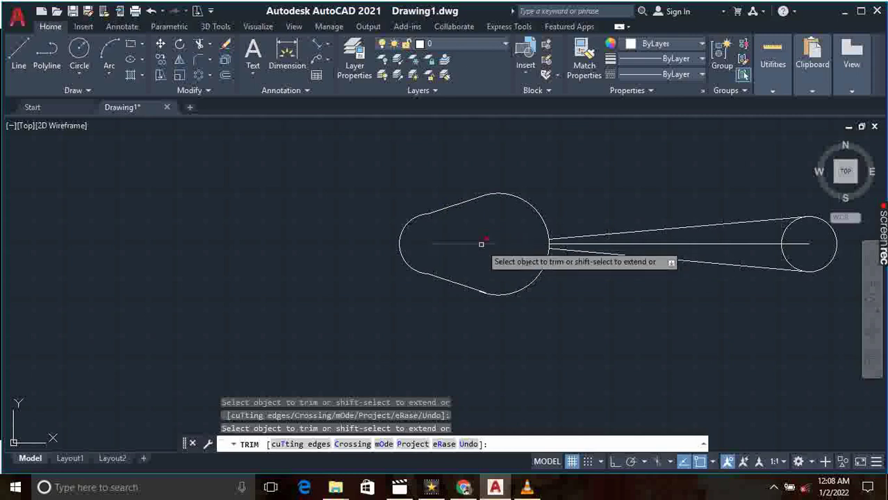
{"action": "left_click", "coordinate": [565, 244]}
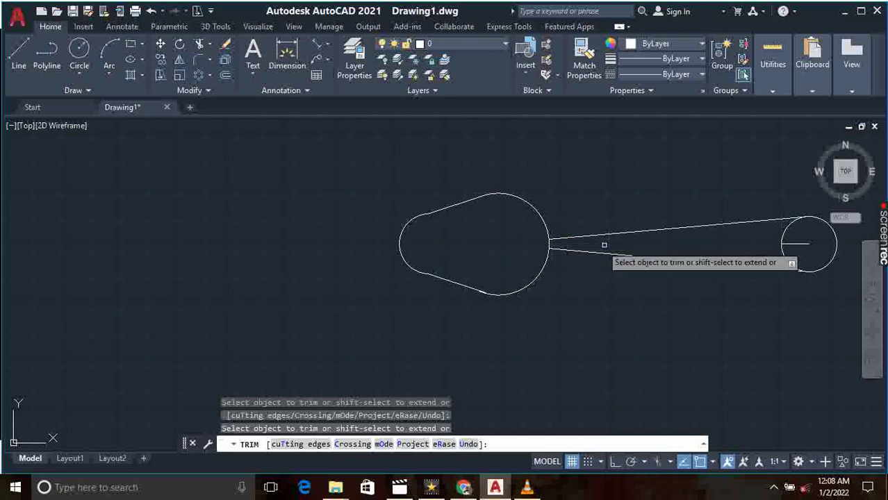
{"action": "left_click", "coordinate": [792, 241]}
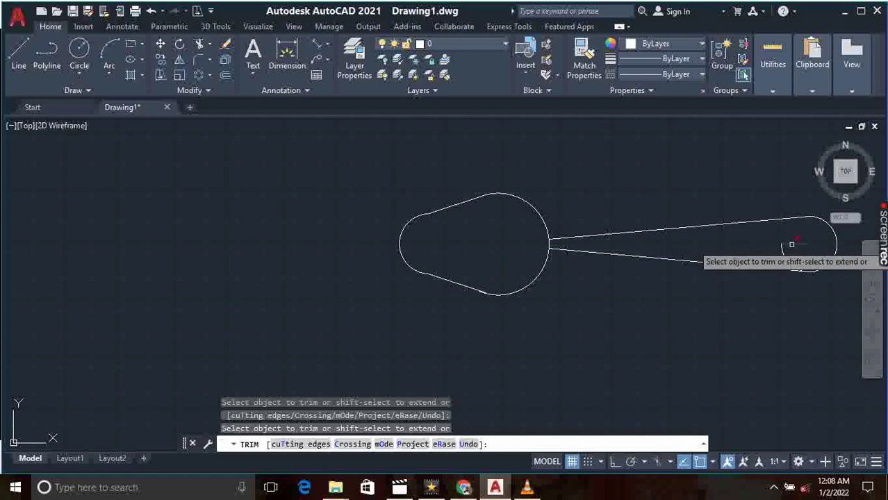
{"action": "scroll", "coordinate": [783, 255], "scroll_direction": "down", "scroll_amount": 3}
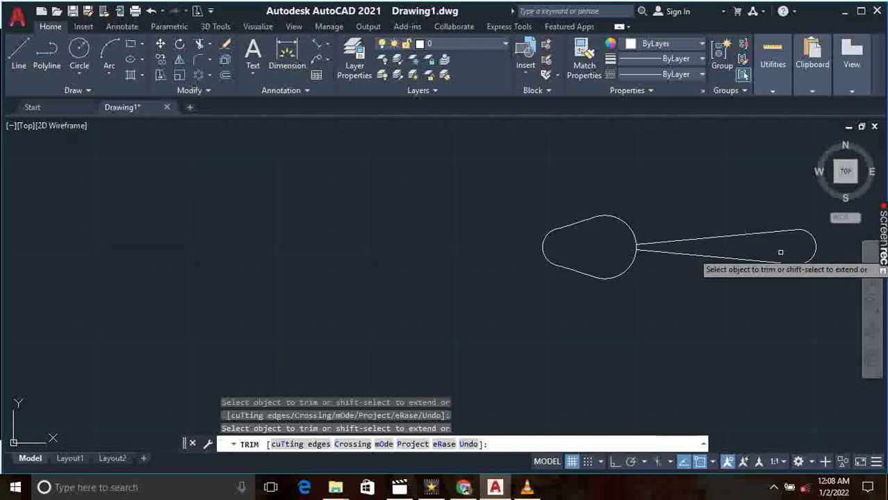
{"action": "middle_click_drag", "start_coordinate": [772, 252], "coordinate": [399, 237]}
{"action": "scroll", "coordinate": [409, 240], "scroll_direction": "up", "scroll_amount": 5}
{"action": "scroll", "coordinate": [426, 248], "scroll_direction": "down", "scroll_amount": 2}
{"action": "scroll", "coordinate": [462, 271], "scroll_direction": "down", "scroll_amount": 1}
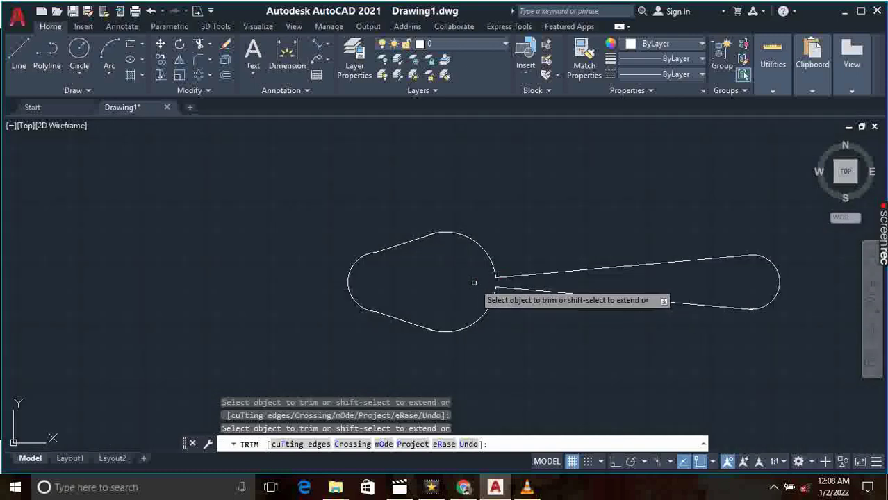
{"action": "key", "text": "Return"}
{"action": "scroll", "coordinate": [465, 285], "scroll_direction": "down", "scroll_amount": 2}
{"action": "scroll", "coordinate": [417, 298], "scroll_direction": "down", "scroll_amount": 2}
{"action": "scroll", "coordinate": [464, 304], "scroll_direction": "up", "scroll_amount": 1}
{"action": "scroll", "coordinate": [464, 304], "scroll_direction": "up", "scroll_amount": 8}
{"action": "scroll", "coordinate": [466, 297], "scroll_direction": "up", "scroll_amount": 2}
{"action": "scroll", "coordinate": [466, 297], "scroll_direction": "down", "scroll_amount": 7}
{"action": "middle_click_drag", "start_coordinate": [495, 302], "coordinate": [408, 291]}
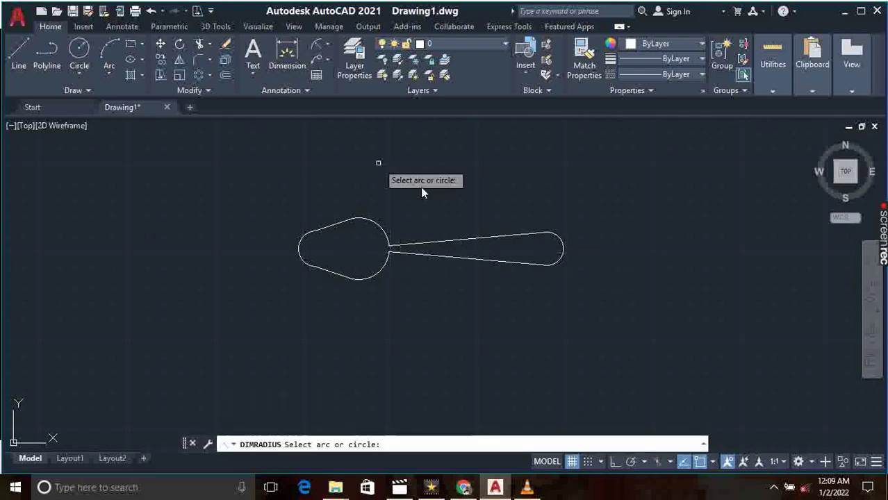
- Add radius dimensions R12 on the handle end, R22 on the bowl and R13 on the small left arc
{"action": "left_click", "coordinate": [562, 245]}
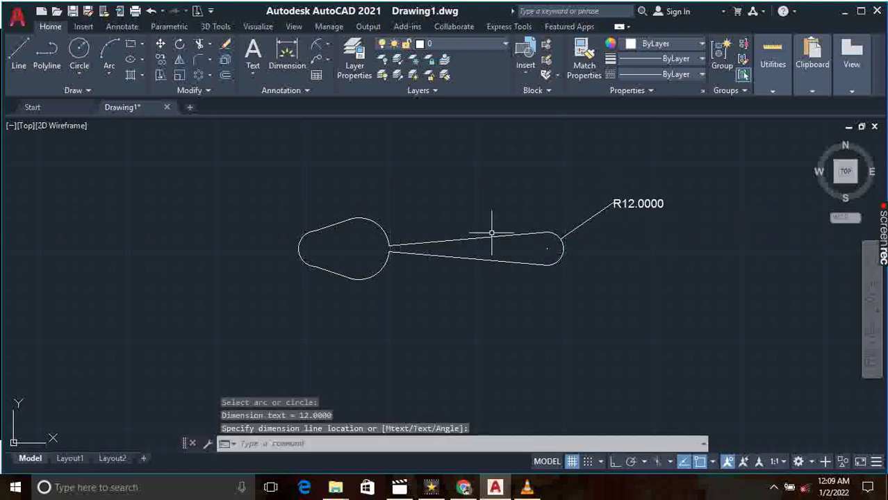
{"action": "left_click", "coordinate": [323, 64]}
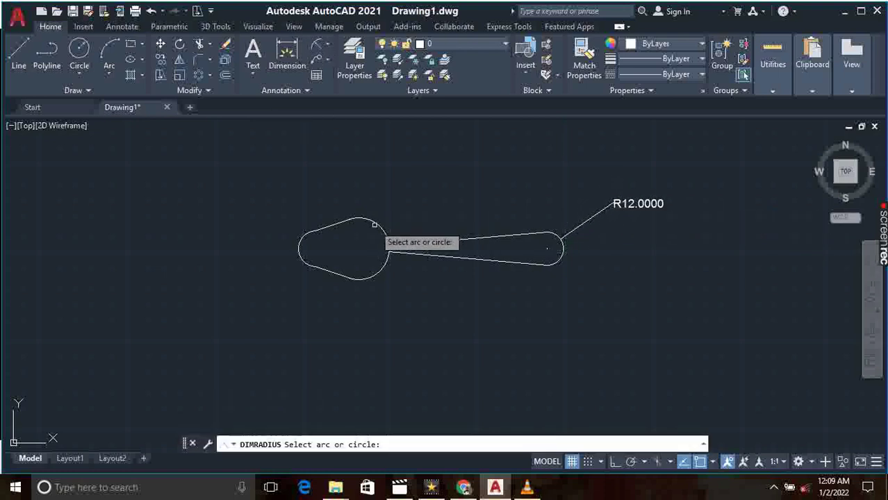
{"action": "left_click", "coordinate": [378, 226]}
{"action": "left_click", "coordinate": [432, 176]}
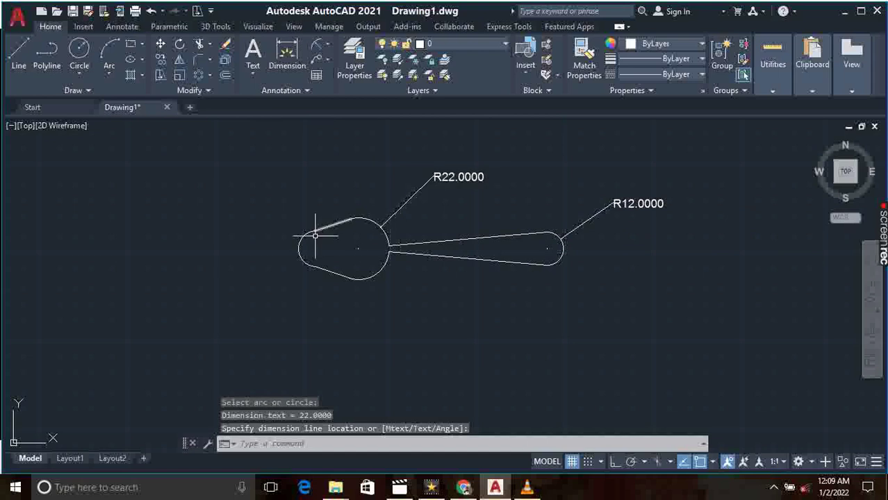
{"action": "left_click", "coordinate": [318, 44]}
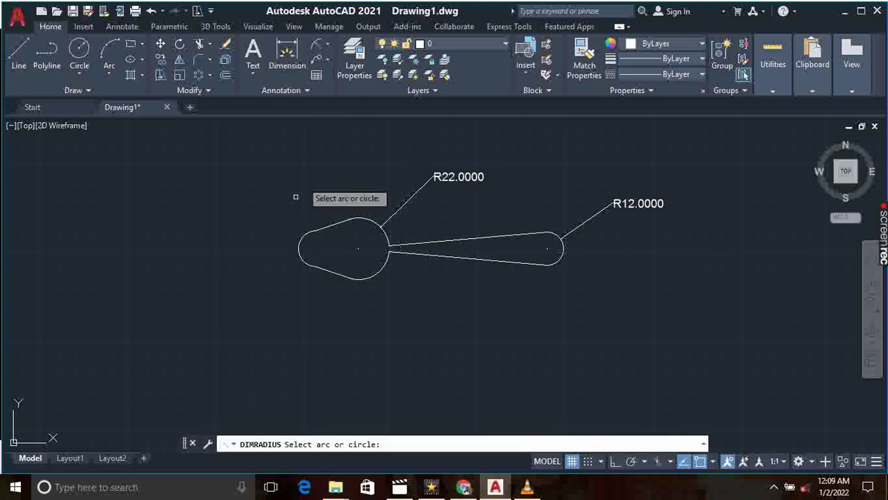
{"action": "left_click", "coordinate": [300, 241]}
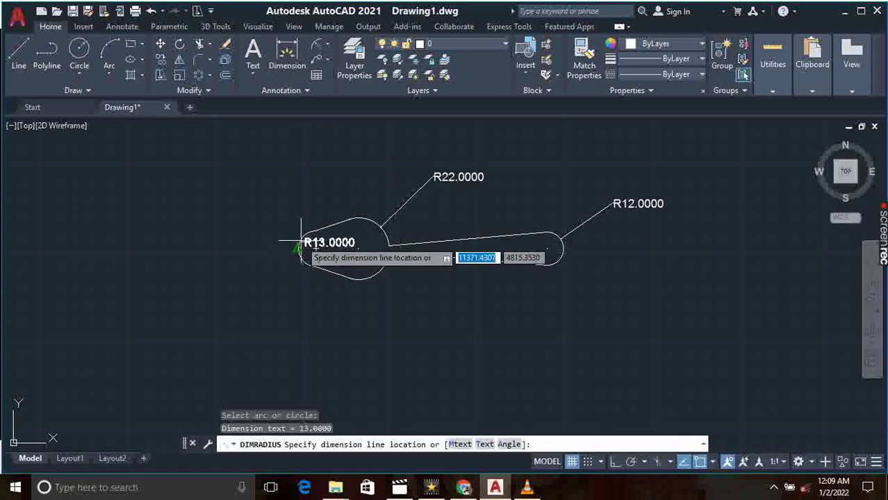
{"action": "left_click", "coordinate": [272, 191]}
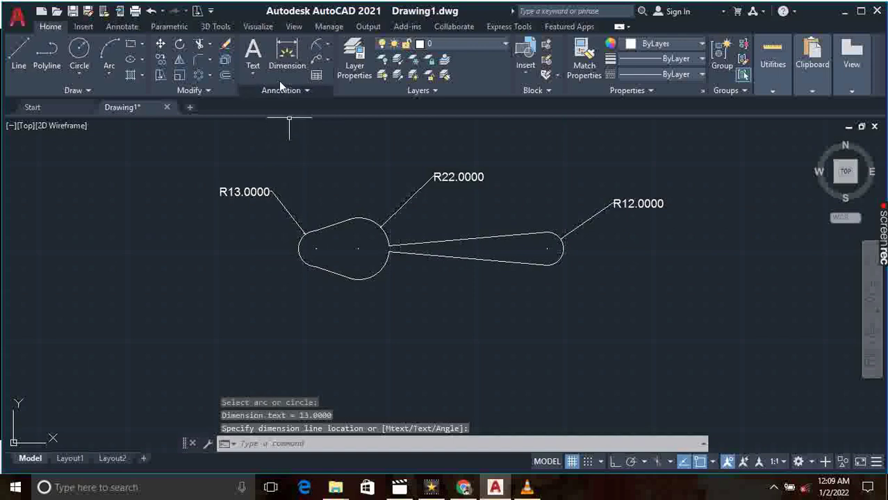
- Dimension the 30 spacing between the left arc centre and the bowl centre
{"action": "left_click", "coordinate": [288, 52]}
{"action": "scroll", "coordinate": [293, 264], "scroll_direction": "up", "scroll_amount": 2}
{"action": "scroll", "coordinate": [293, 264], "scroll_direction": "up", "scroll_amount": 3}
{"action": "scroll", "coordinate": [370, 183], "scroll_direction": "down", "scroll_amount": 2}
{"action": "scroll", "coordinate": [353, 254], "scroll_direction": "down", "scroll_amount": 2}
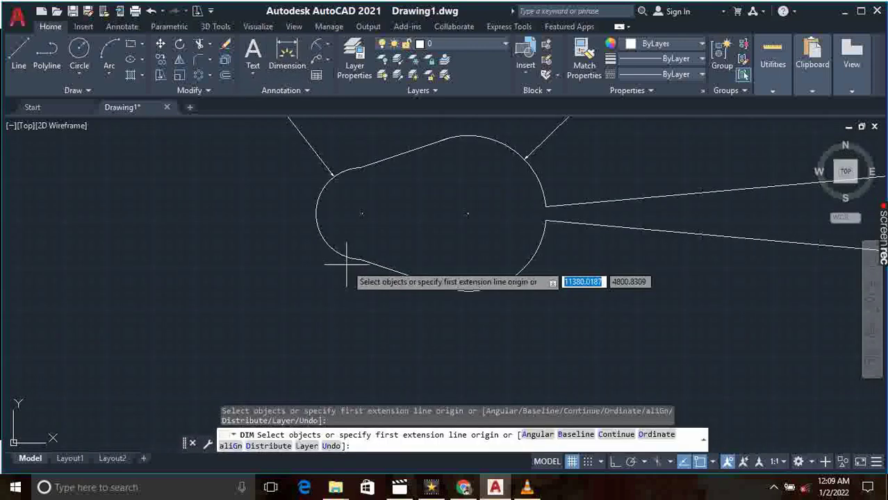
{"action": "left_click", "coordinate": [362, 213]}
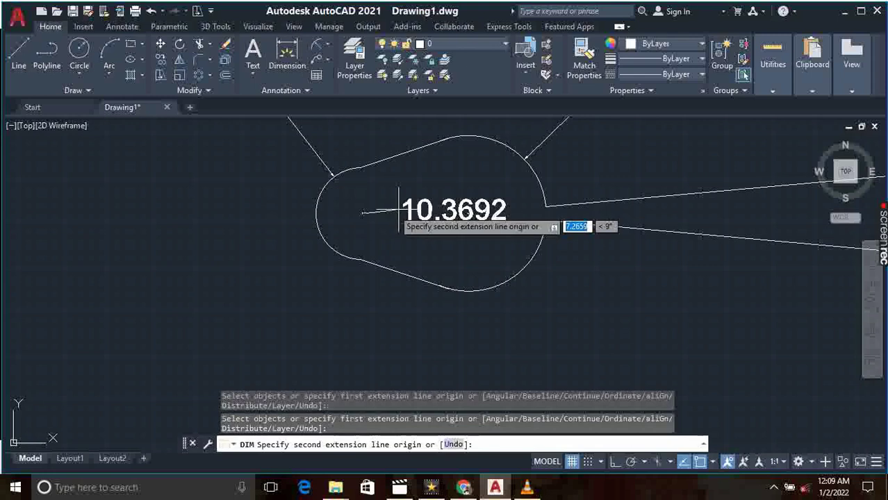
{"action": "left_click", "coordinate": [468, 214]}
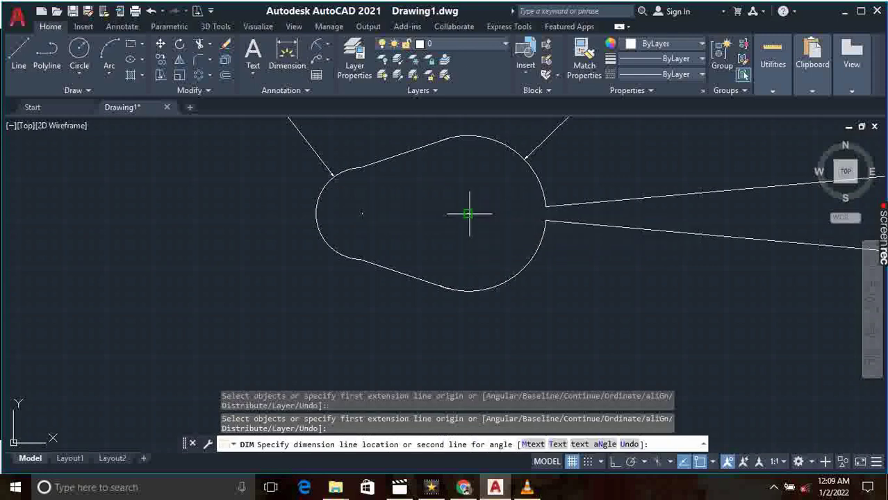
{"action": "left_click", "coordinate": [439, 339]}
{"action": "scroll", "coordinate": [452, 333], "scroll_direction": "down", "scroll_amount": 3}
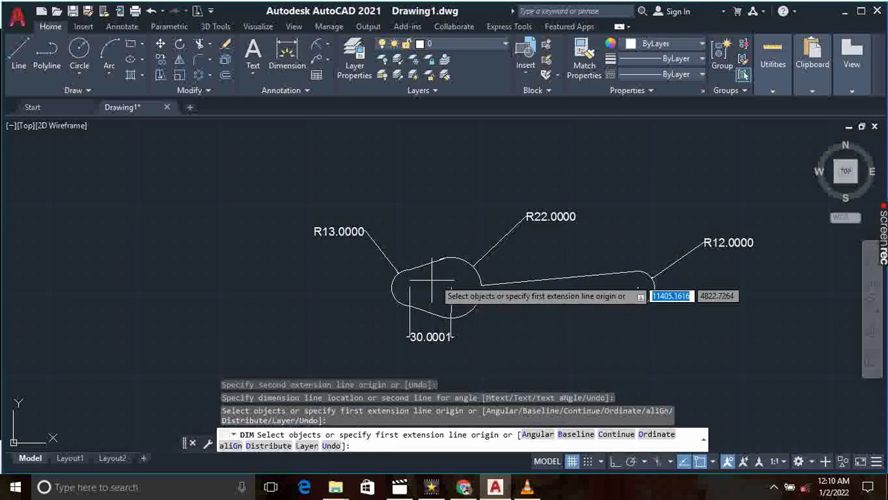
- Add the 135 dimension from the bowl centre to the handle arc centre below the spoon
{"action": "left_click", "coordinate": [282, 56]}
{"action": "scroll", "coordinate": [378, 254], "scroll_direction": "up", "scroll_amount": 2}
{"action": "scroll", "coordinate": [368, 219], "scroll_direction": "up", "scroll_amount": 3}
{"action": "left_click", "coordinate": [358, 212]}
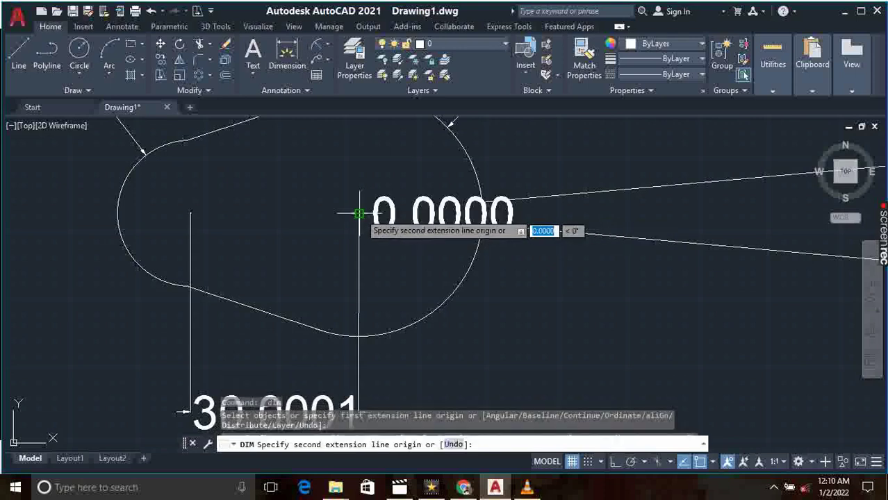
{"action": "middle_click_drag", "start_coordinate": [841, 222], "coordinate": [356, 252]}
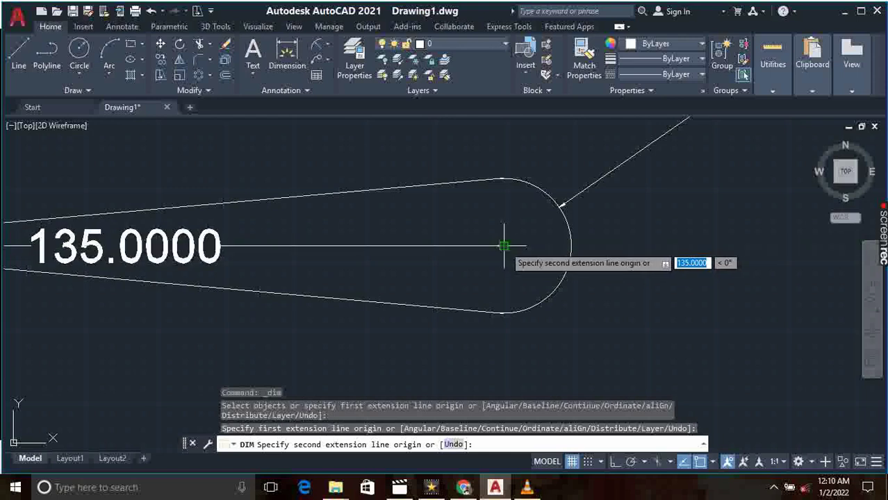
{"action": "left_click", "coordinate": [504, 245]}
{"action": "scroll", "coordinate": [412, 316], "scroll_direction": "down", "scroll_amount": 2}
{"action": "middle_click_drag", "start_coordinate": [376, 350], "coordinate": [428, 301]}
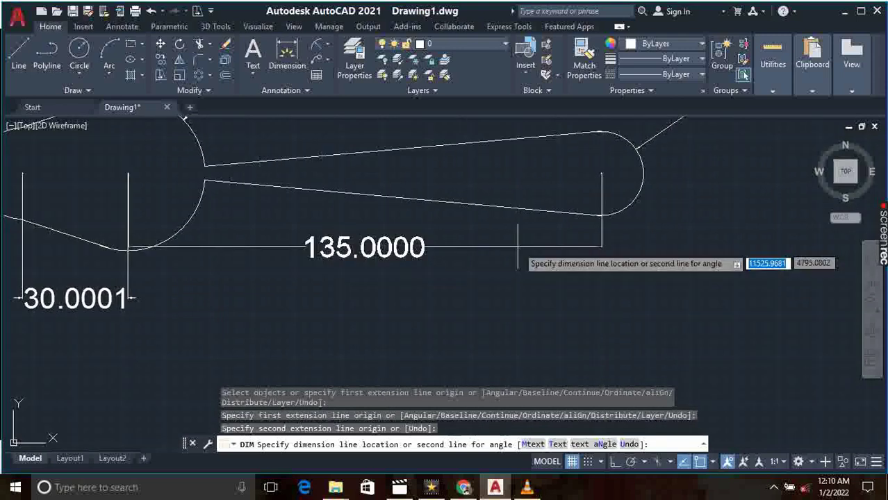
{"action": "left_click", "coordinate": [492, 301]}
{"action": "key", "text": "Escape"}
{"action": "scroll", "coordinate": [491, 301], "scroll_direction": "down", "scroll_amount": 3}
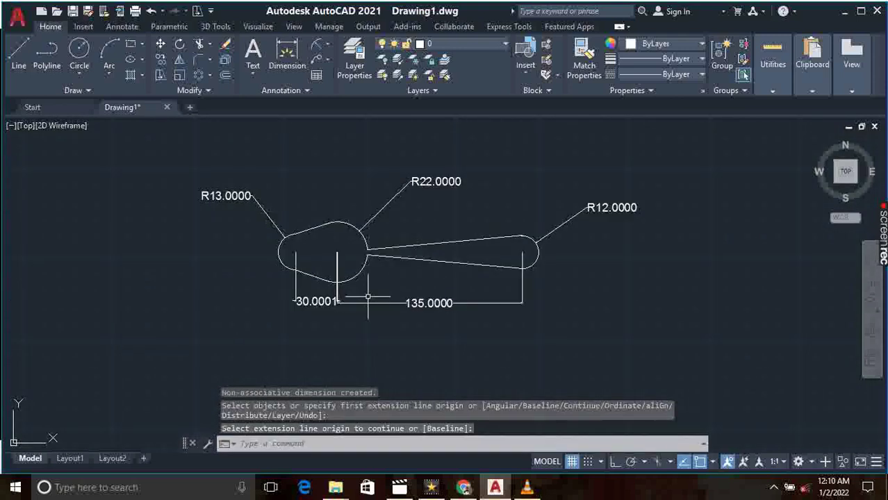